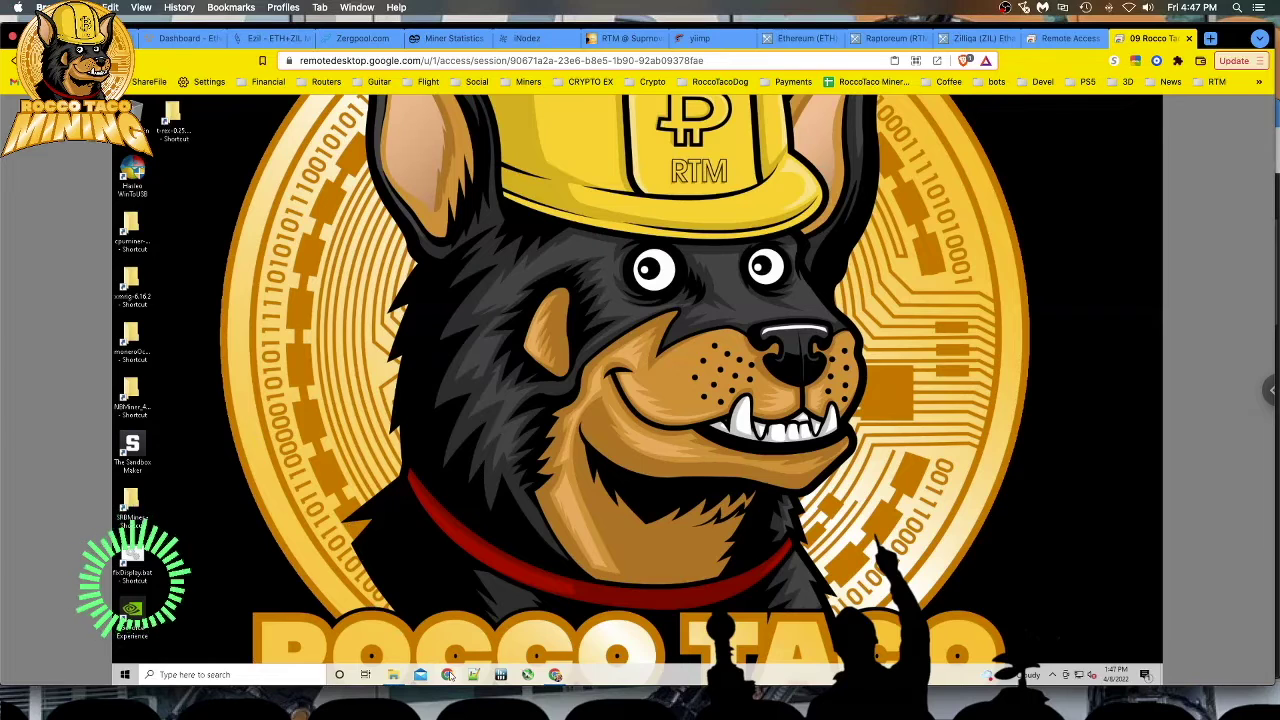
Bring up the browser window with Microsoft's Windows 10 ISO help page and turn off Scale to fit for the remote session.
{"action": "left_click", "coordinate": [555, 675]}
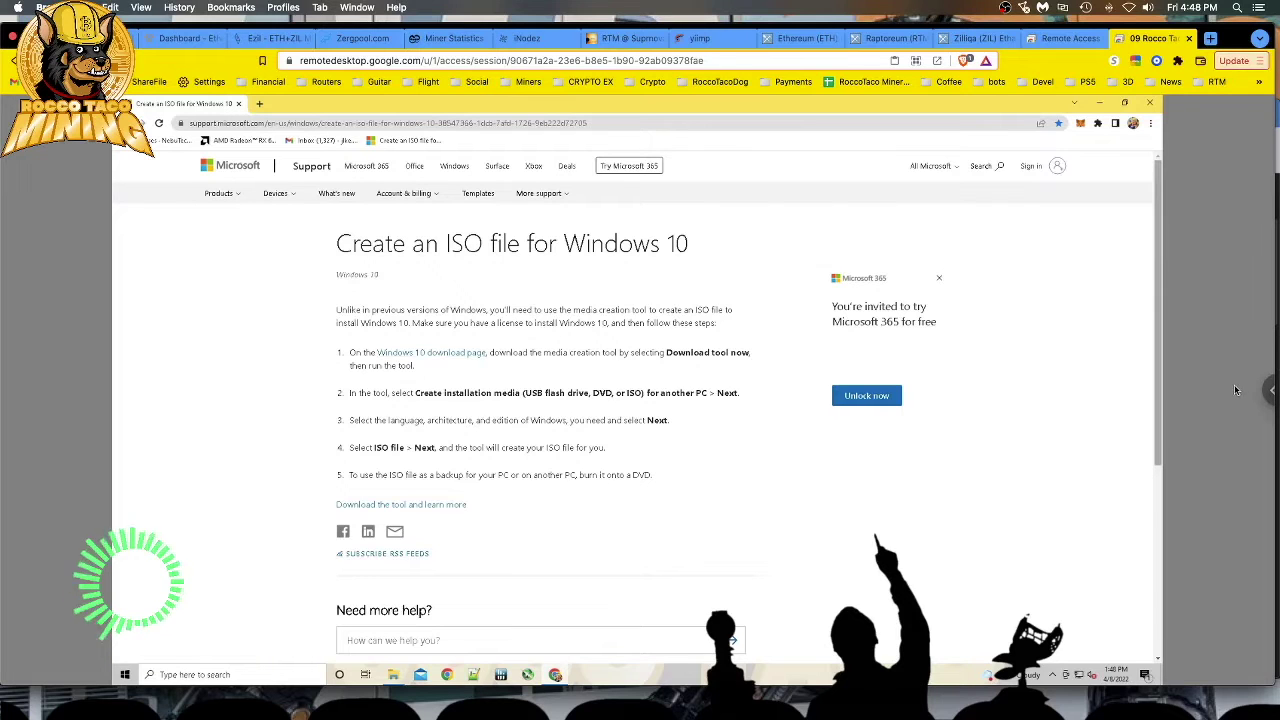
{"action": "left_click", "coordinate": [1266, 392]}
{"action": "left_click", "coordinate": [1062, 222]}
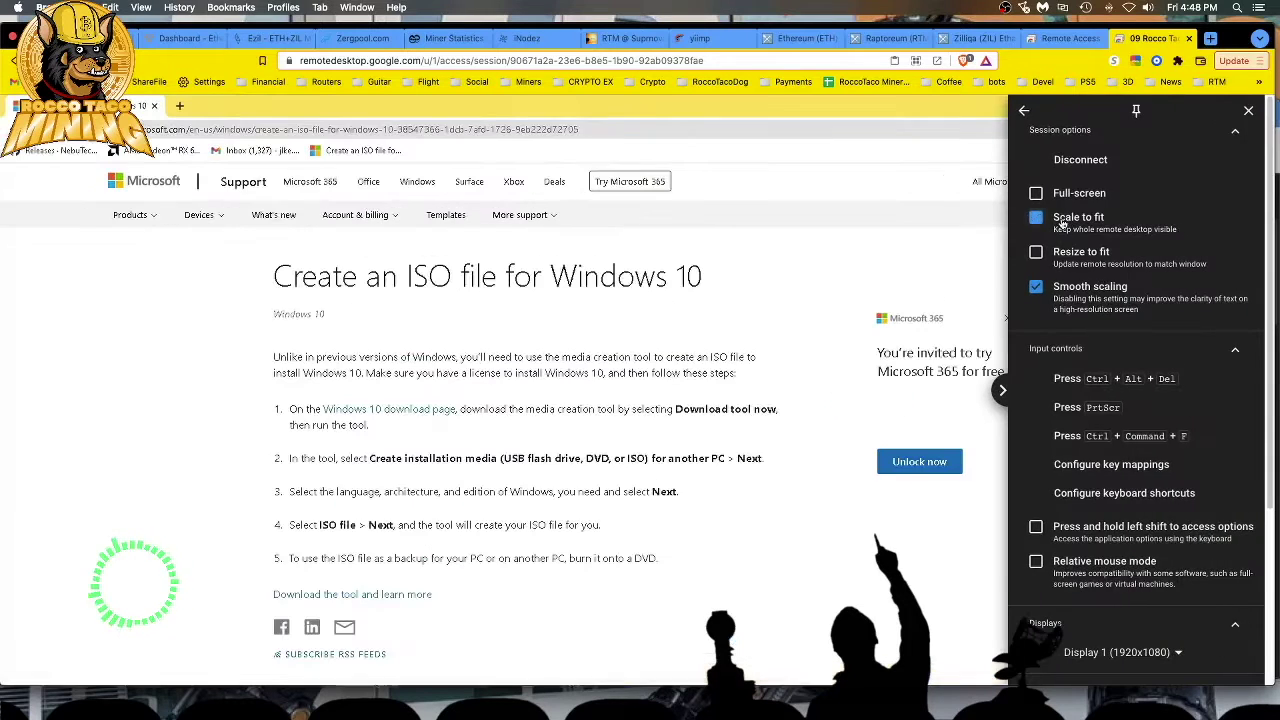
{"action": "left_click", "coordinate": [213, 492]}
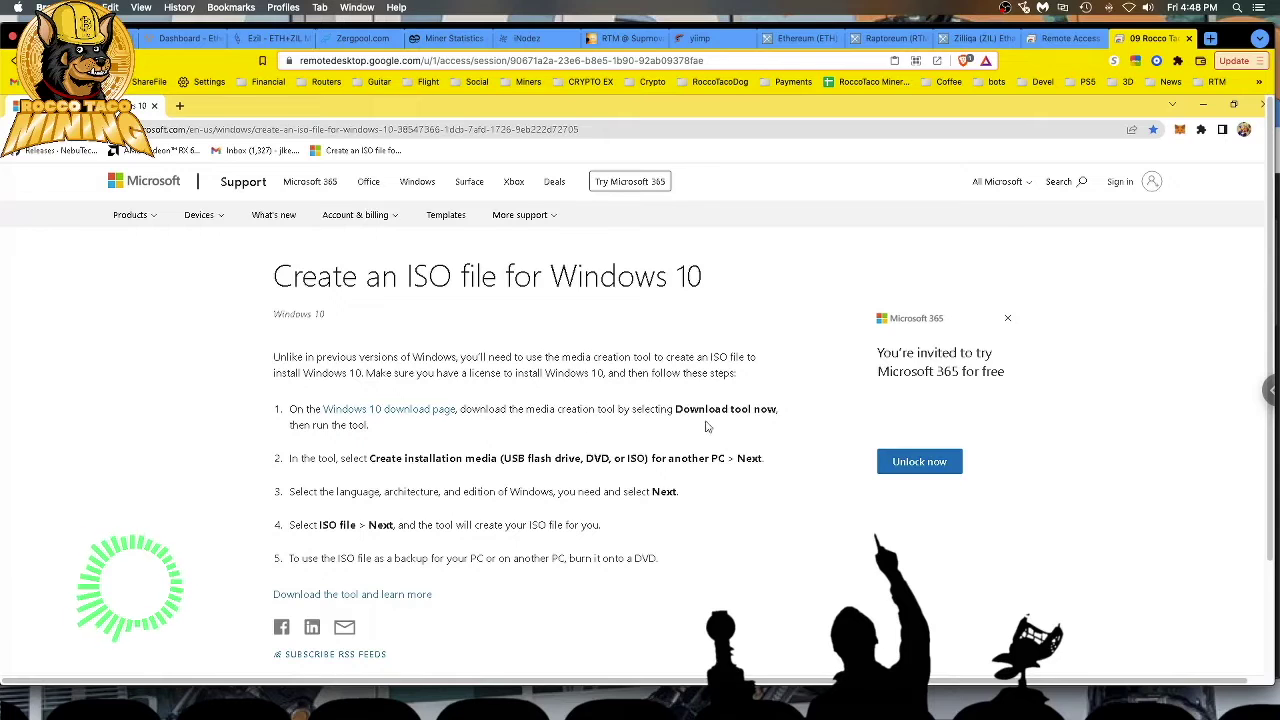
Open the Windows 10 download page from the ISO instructions and examine its installation media section.
{"action": "left_click", "coordinate": [381, 409]}
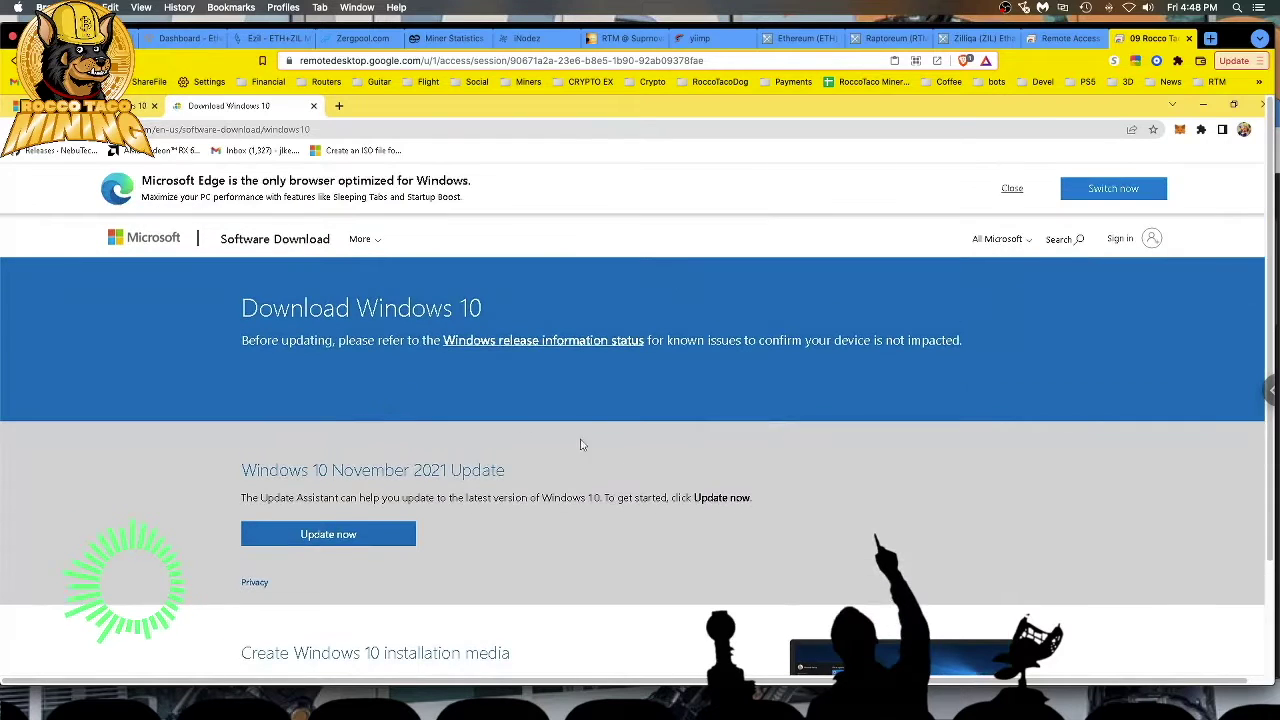
{"action": "scroll", "coordinate": [614, 453], "scroll_direction": "down", "scroll_amount": 2}
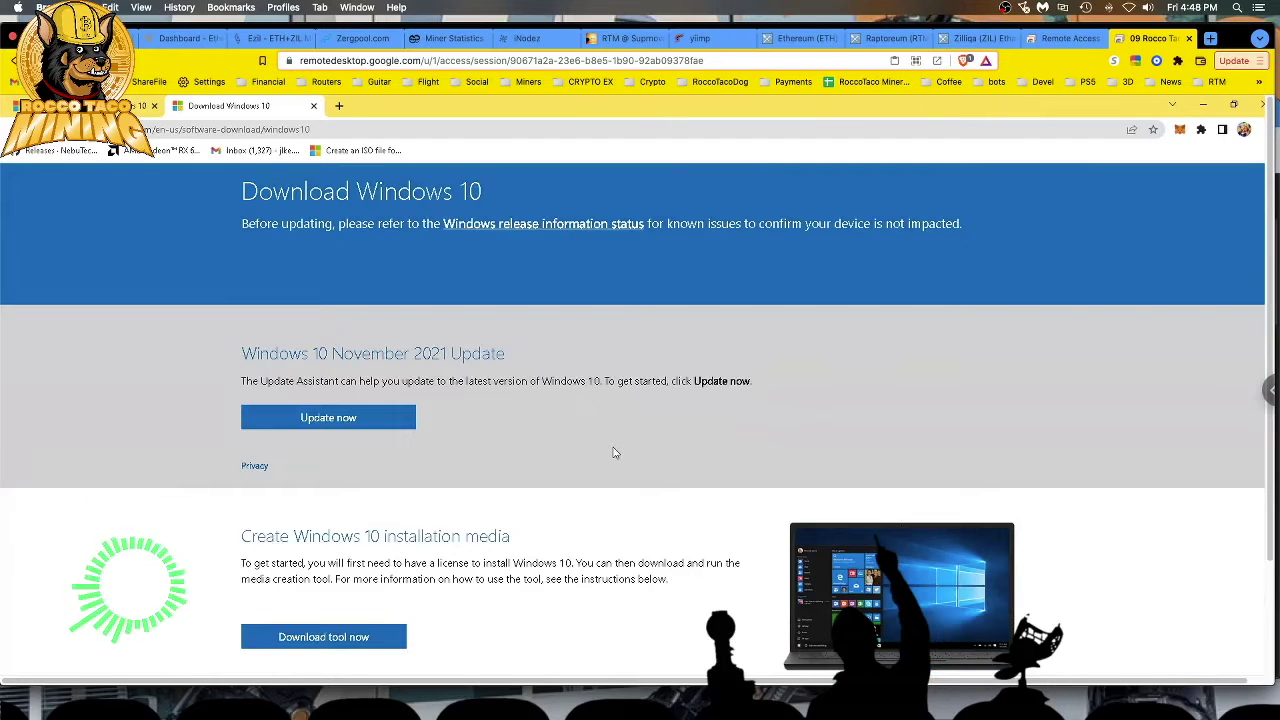
{"action": "scroll", "coordinate": [612, 450], "scroll_direction": "down", "scroll_amount": 2}
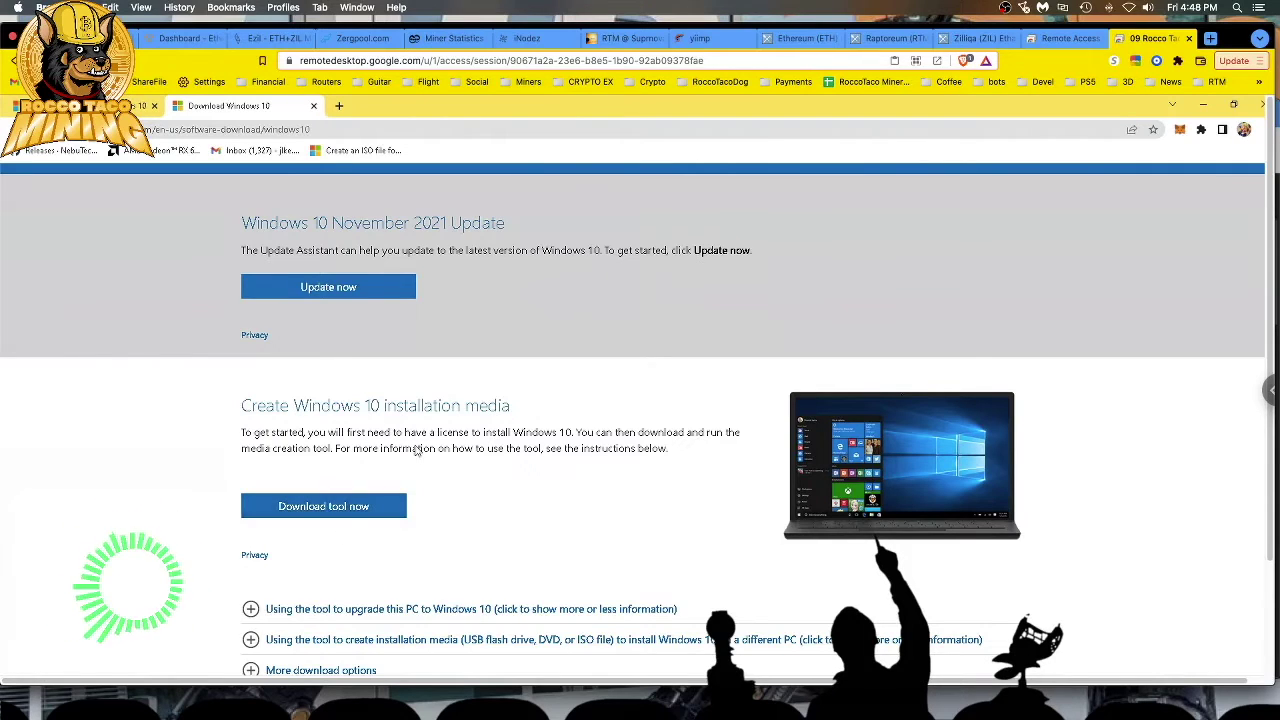
Minimise the remote browser window and turn Scale to fit on so the whole remote desktop is shown.
{"action": "left_click", "coordinate": [1202, 107]}
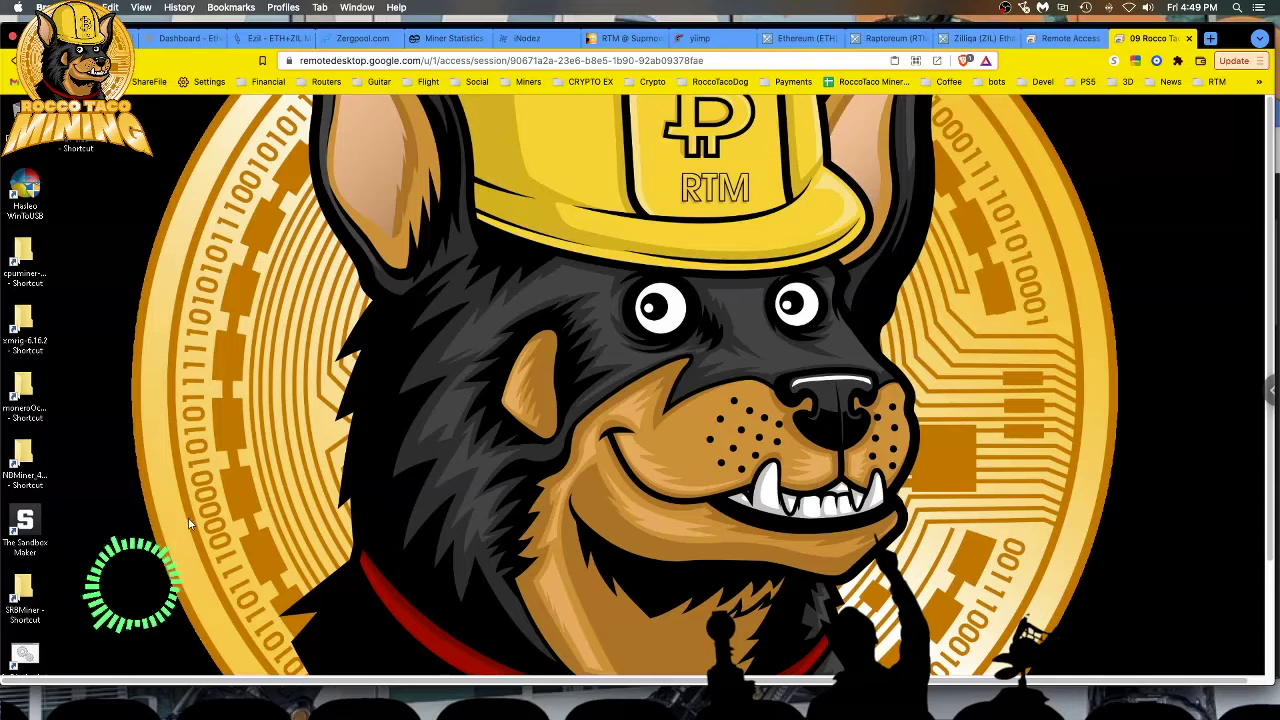
{"action": "left_click", "coordinate": [1264, 388]}
{"action": "left_click", "coordinate": [1058, 220]}
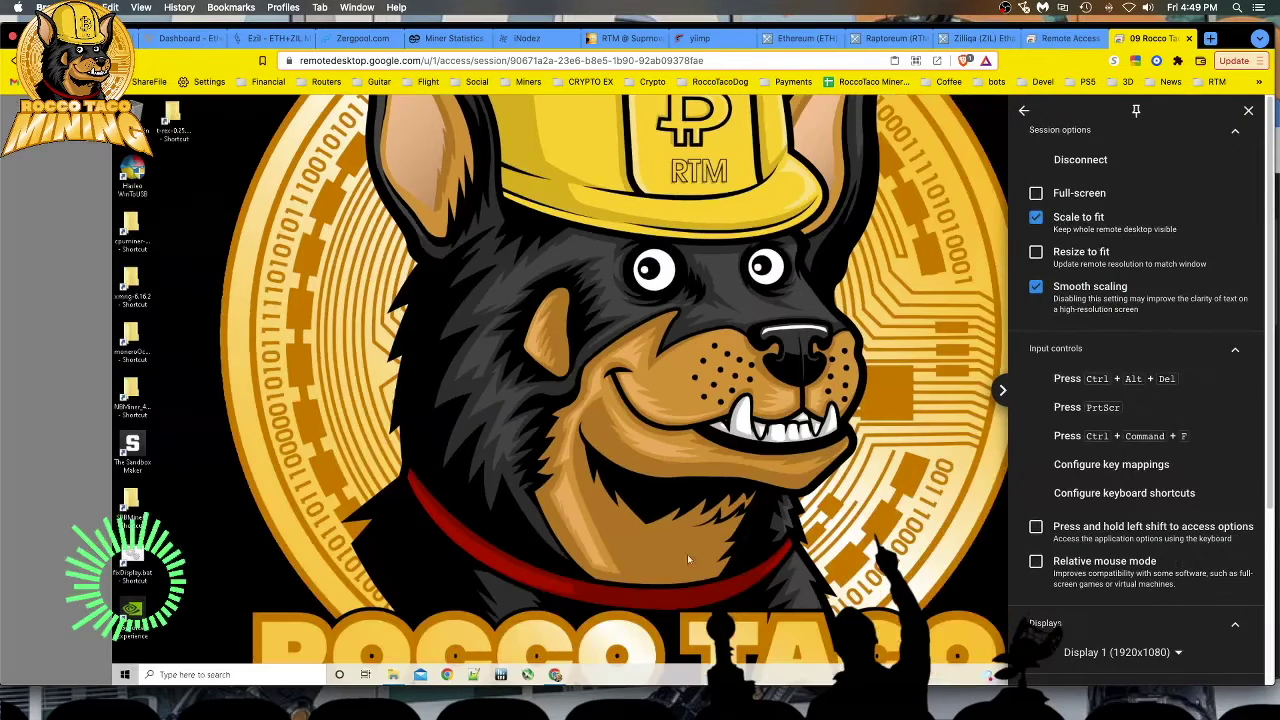
Open the remote PC's Downloads folder, select MediaCreationTool21H2.exe, and turn off Scale to fit.
{"action": "left_click", "coordinate": [394, 674]}
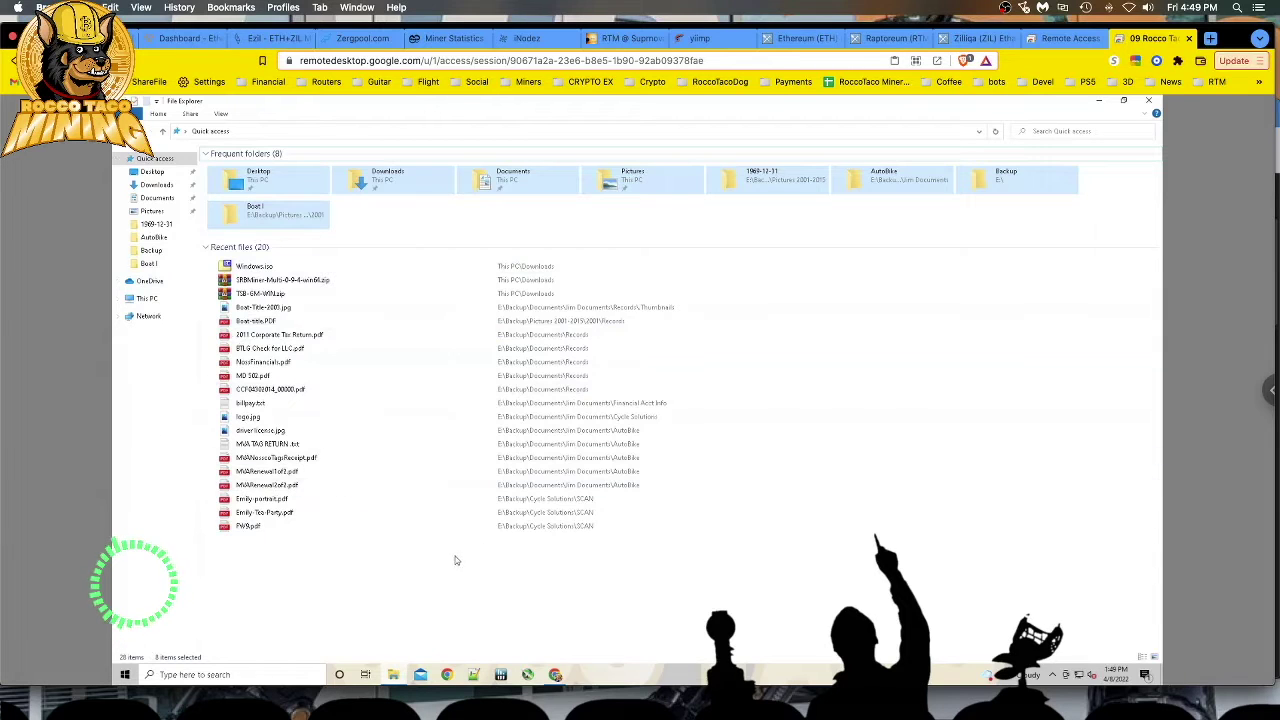
{"action": "left_click", "coordinate": [157, 186]}
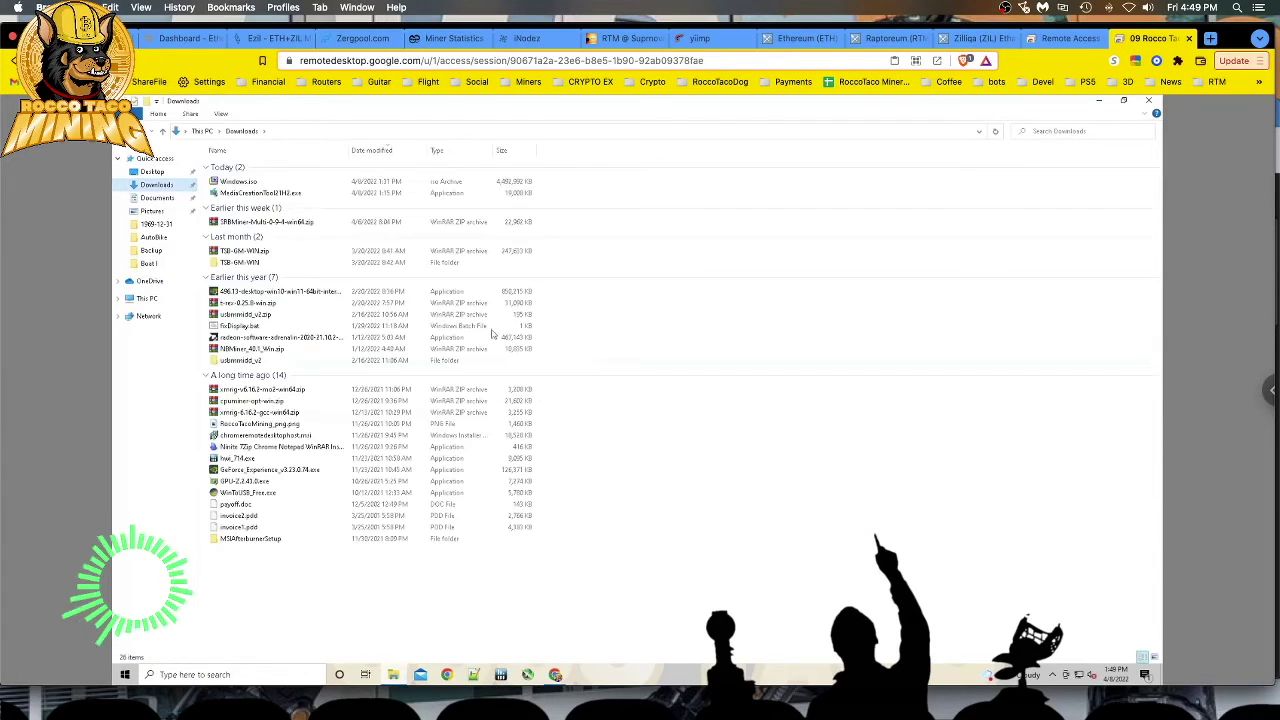
{"action": "left_click", "coordinate": [250, 195]}
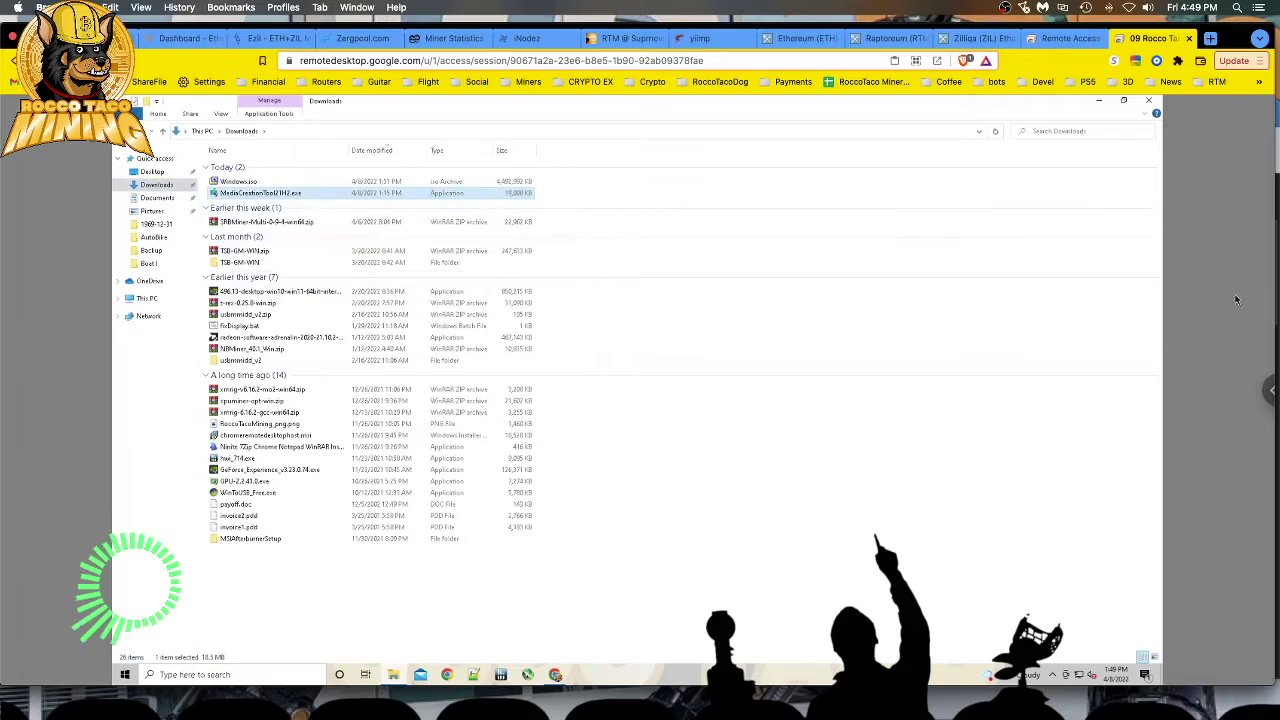
{"action": "left_click", "coordinate": [1272, 390]}
{"action": "left_click", "coordinate": [1060, 214]}
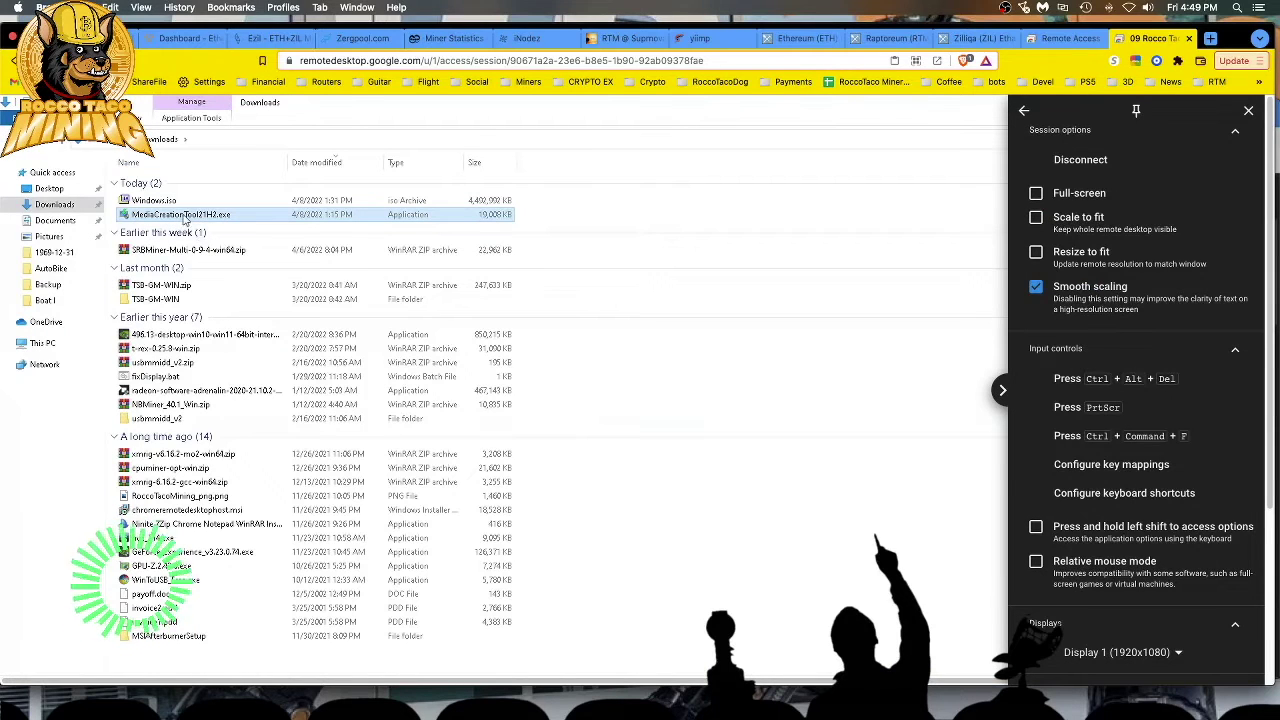
Run MediaCreationTool21H2.exe, allow it to make changes to the device, and accept its license terms.
{"action": "left_click", "coordinate": [184, 220]}
{"action": "double_click", "coordinate": [184, 216]}
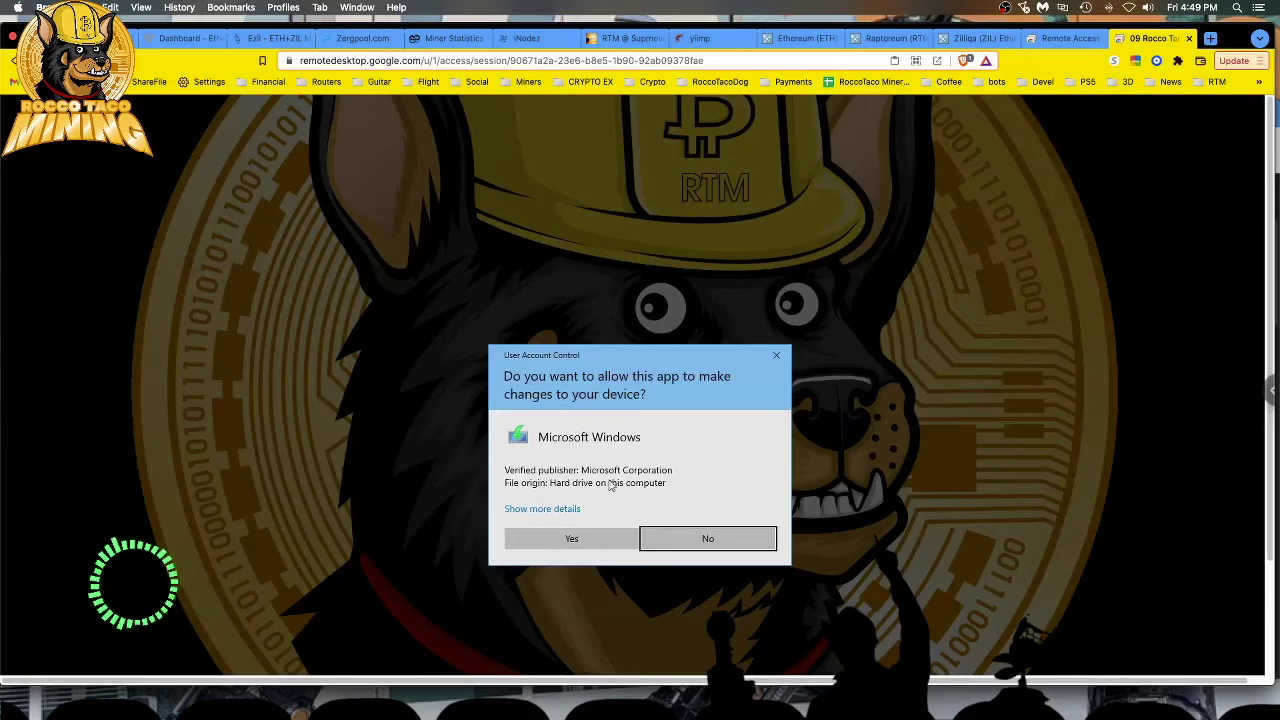
{"action": "left_click", "coordinate": [573, 538]}
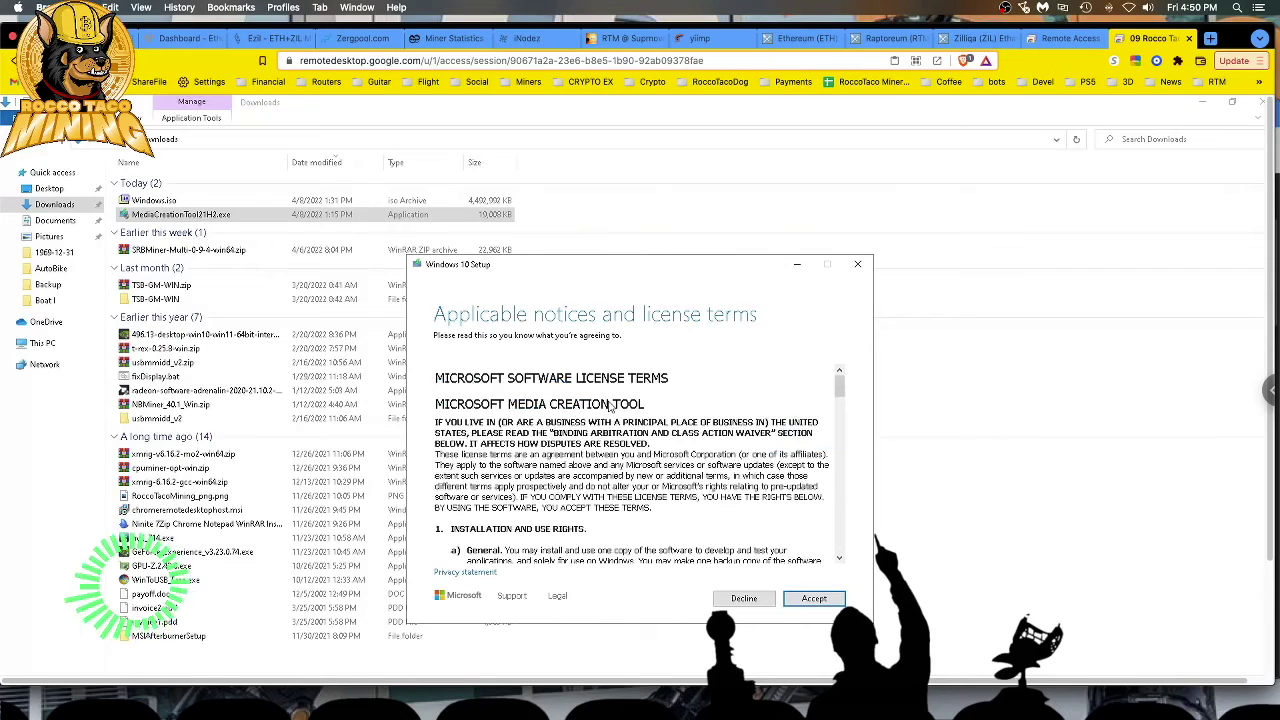
{"action": "left_click", "coordinate": [814, 599]}
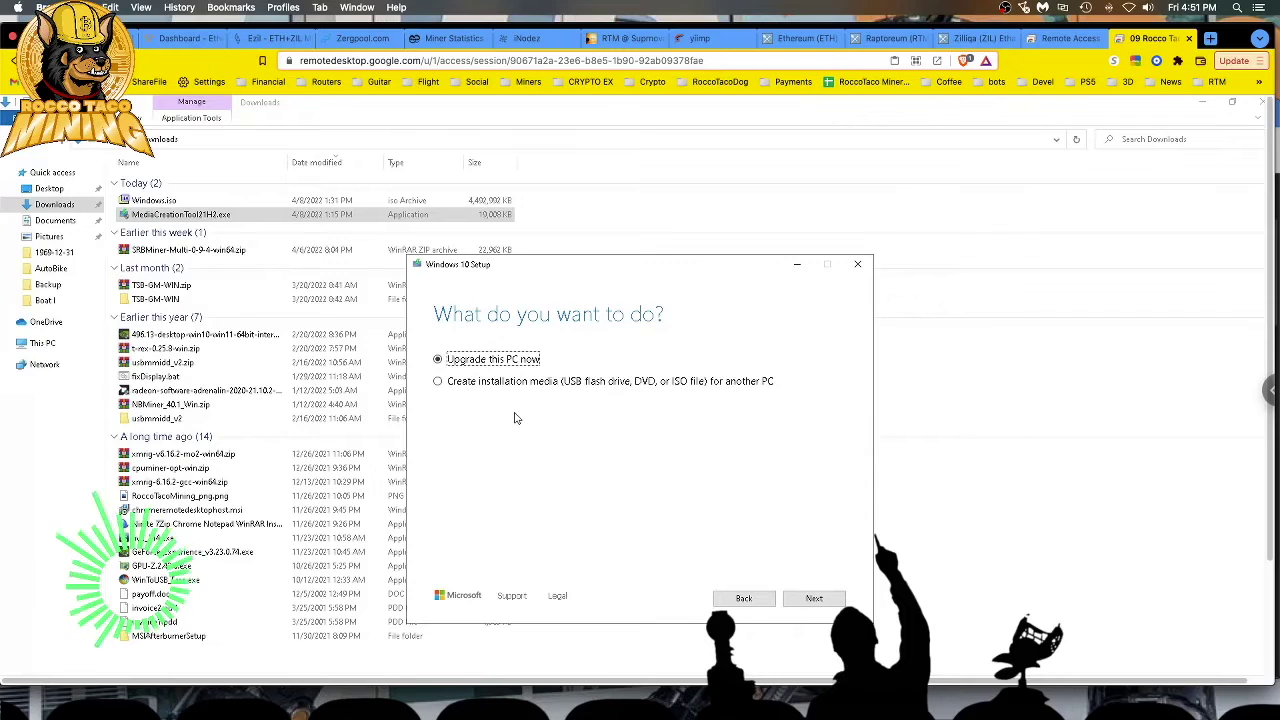
Choose to create installation media for another PC with the recommended options, using an ISO file as the media.
{"action": "left_click", "coordinate": [438, 383]}
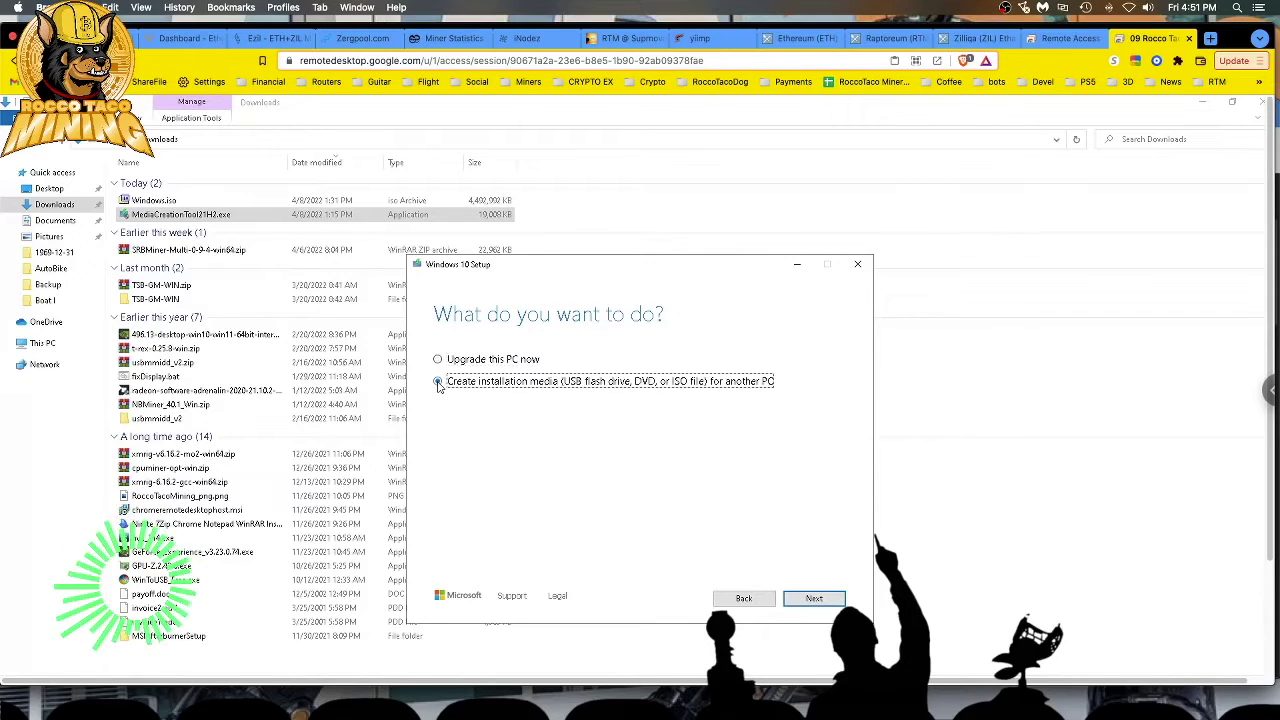
{"action": "left_click", "coordinate": [812, 600]}
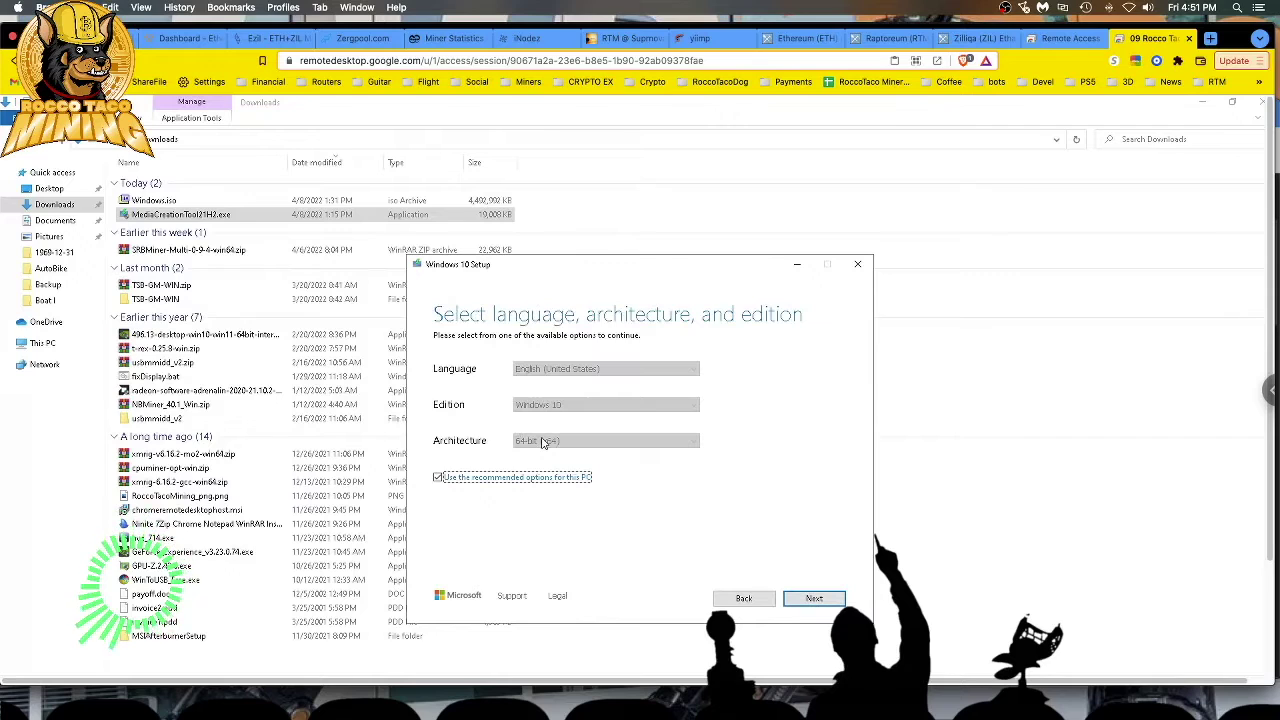
{"action": "left_click", "coordinate": [810, 600]}
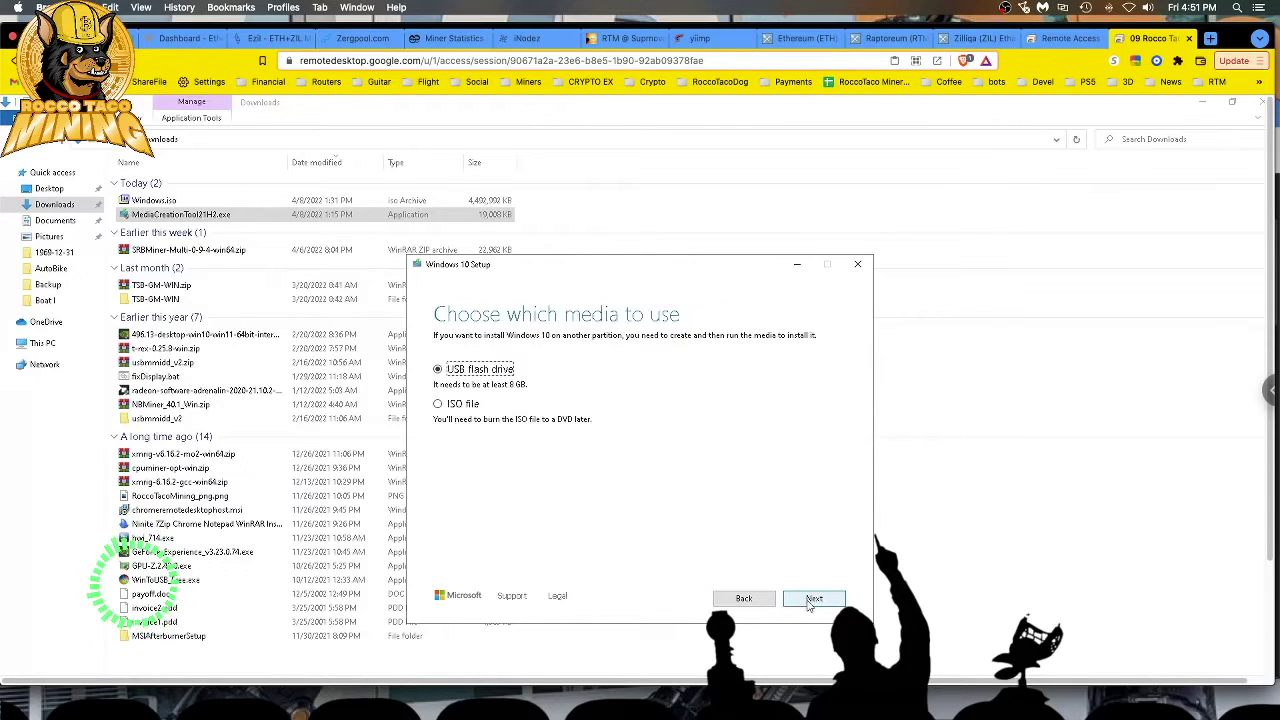
{"action": "left_click", "coordinate": [439, 405]}
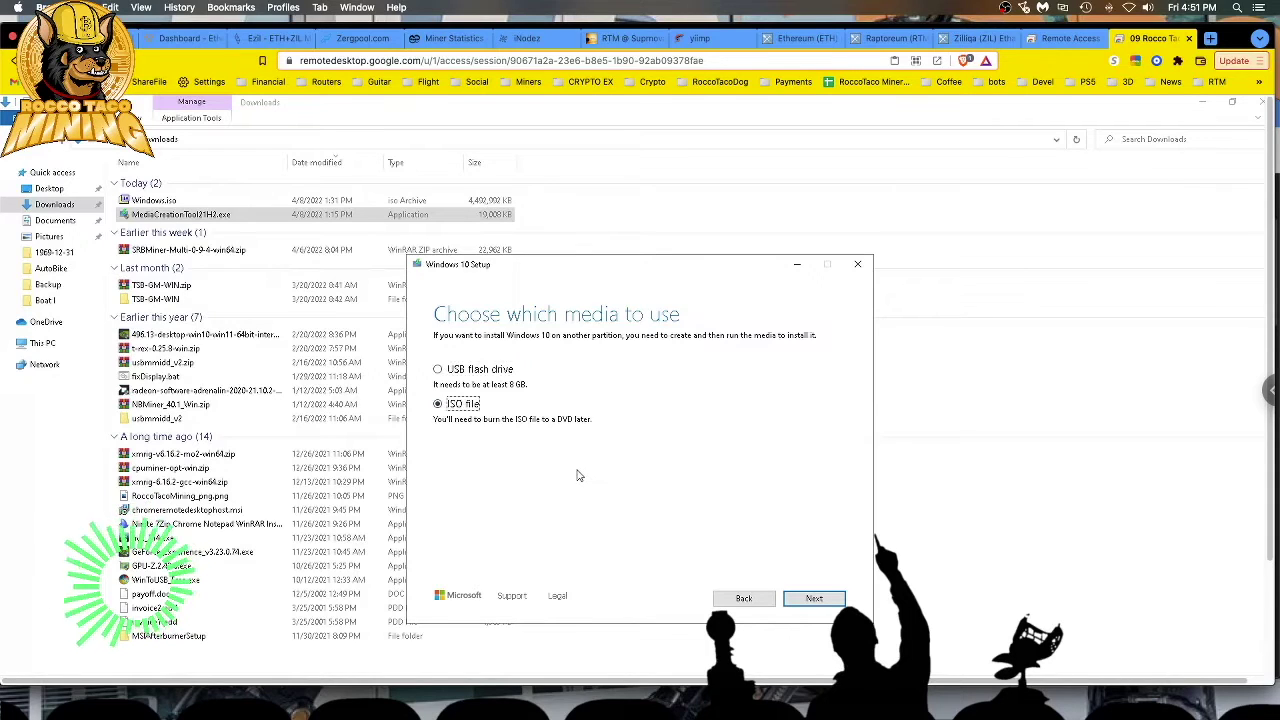
{"action": "left_click", "coordinate": [815, 600]}
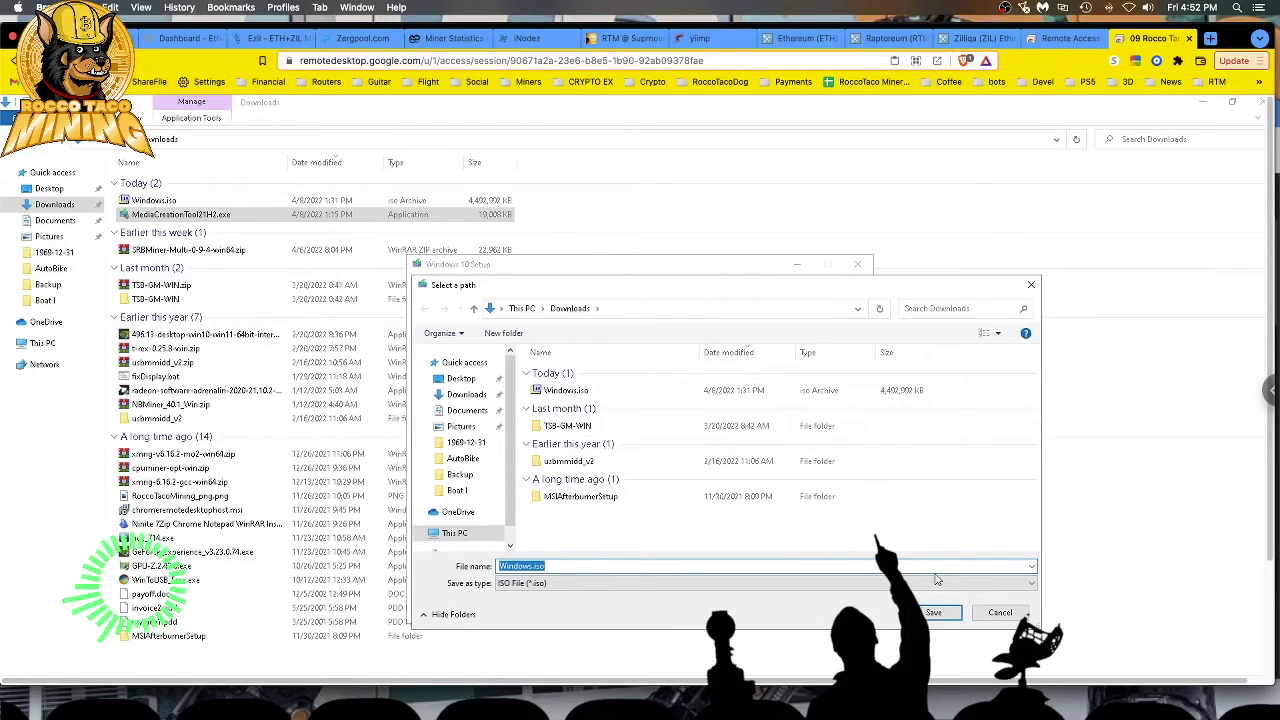
Cancel saving the ISO file and quit Windows 10 Setup.
{"action": "left_click", "coordinate": [1005, 617]}
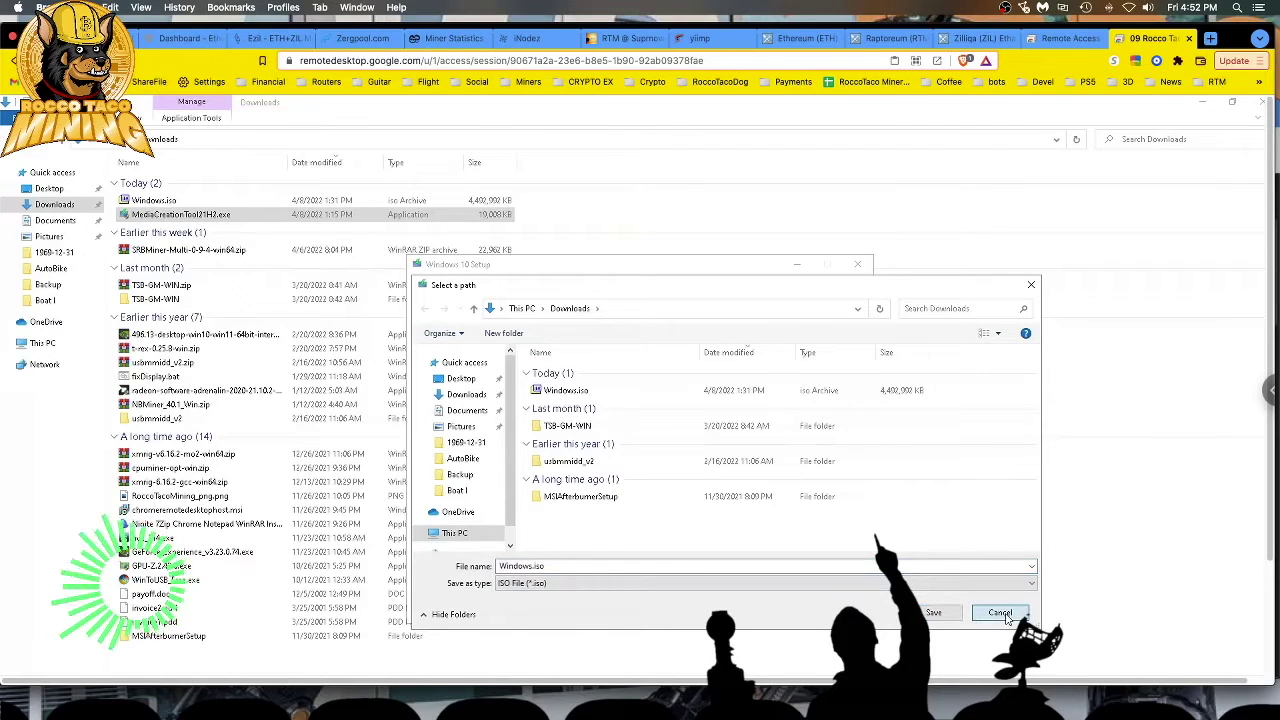
{"action": "left_click", "coordinate": [1001, 613]}
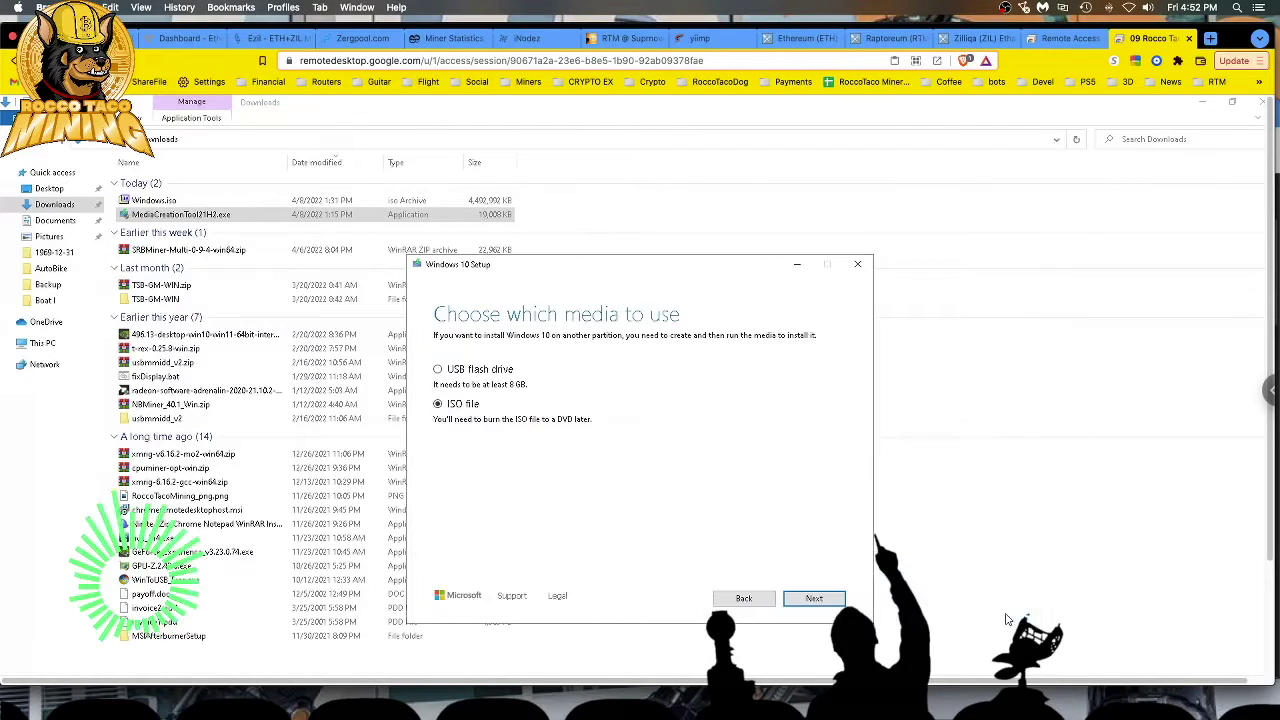
{"action": "left_click", "coordinate": [862, 268]}
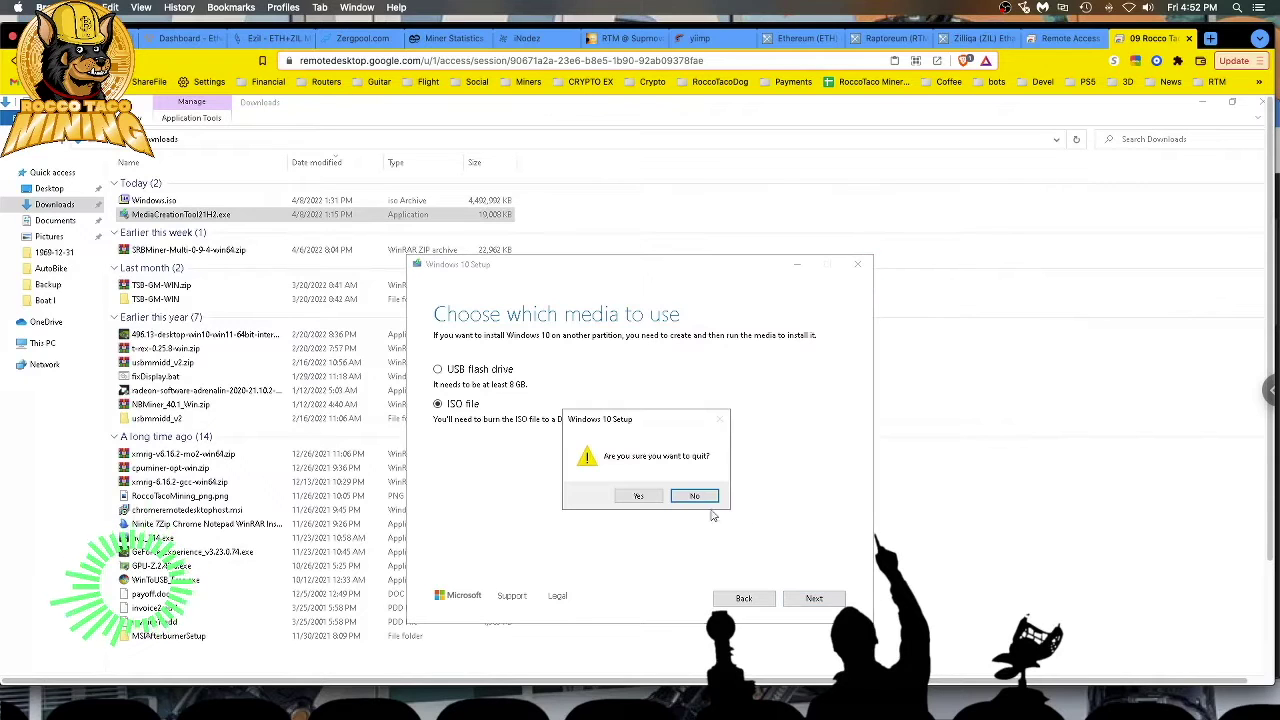
{"action": "left_click", "coordinate": [640, 500]}
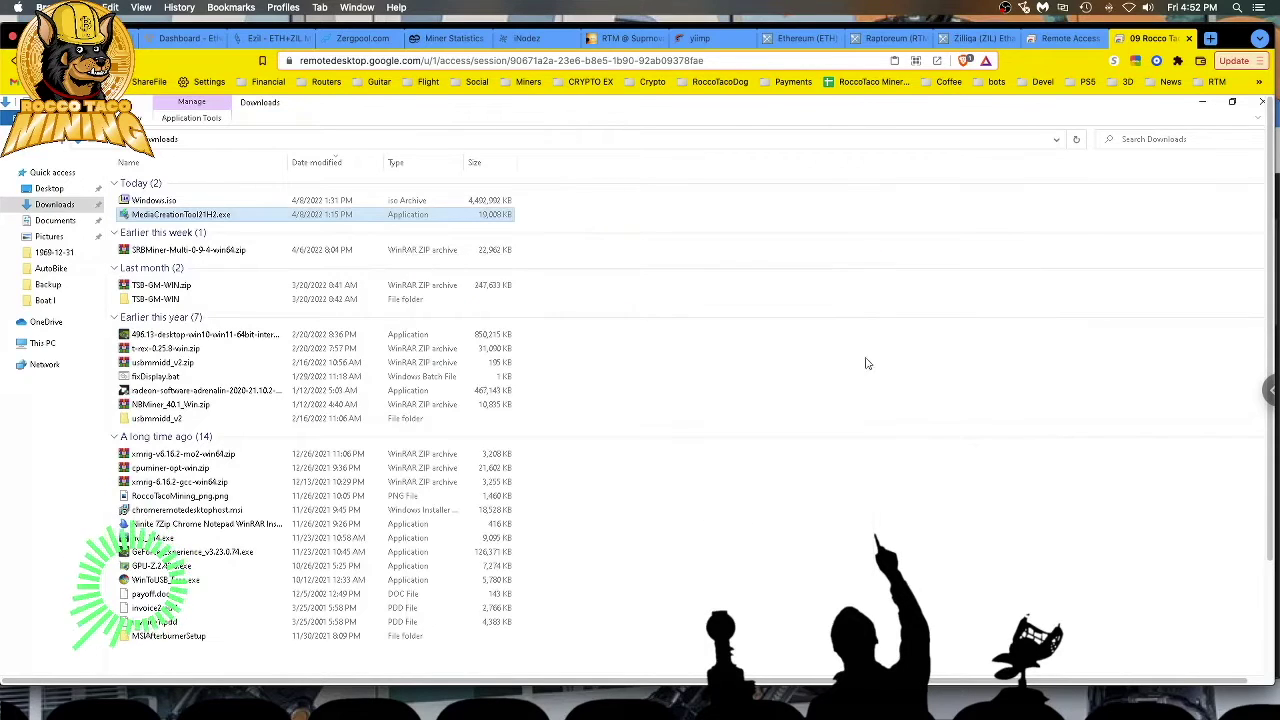
Run the WinToUSB_Free.exe installer from Downloads in English, and decline uninstalling the existing version.
{"action": "left_click", "coordinate": [245, 267]}
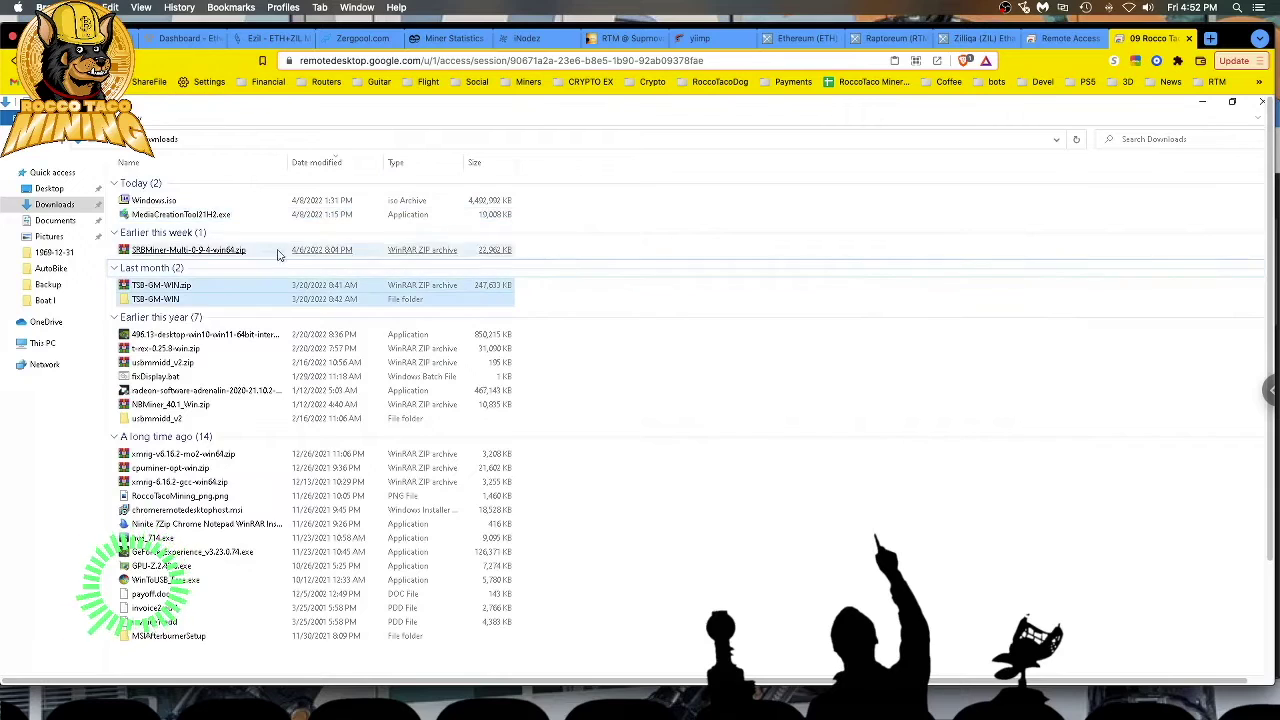
{"action": "left_click", "coordinate": [152, 202]}
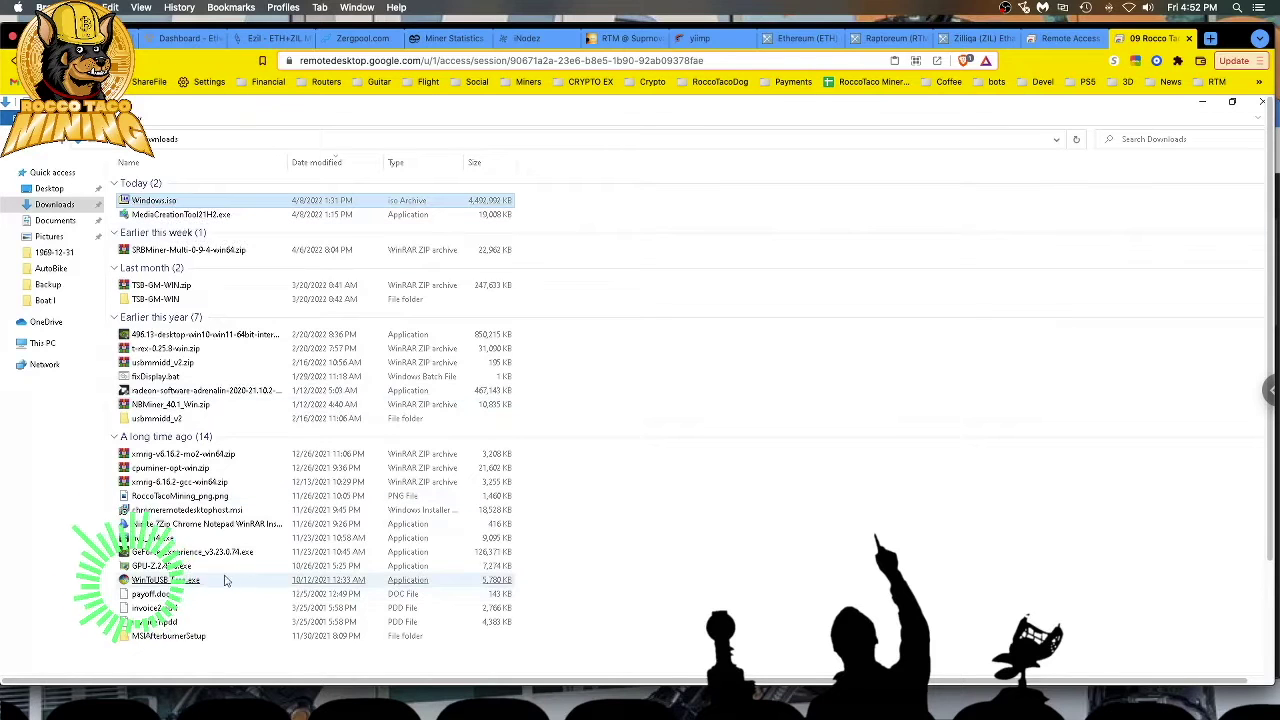
{"action": "left_click", "coordinate": [160, 594]}
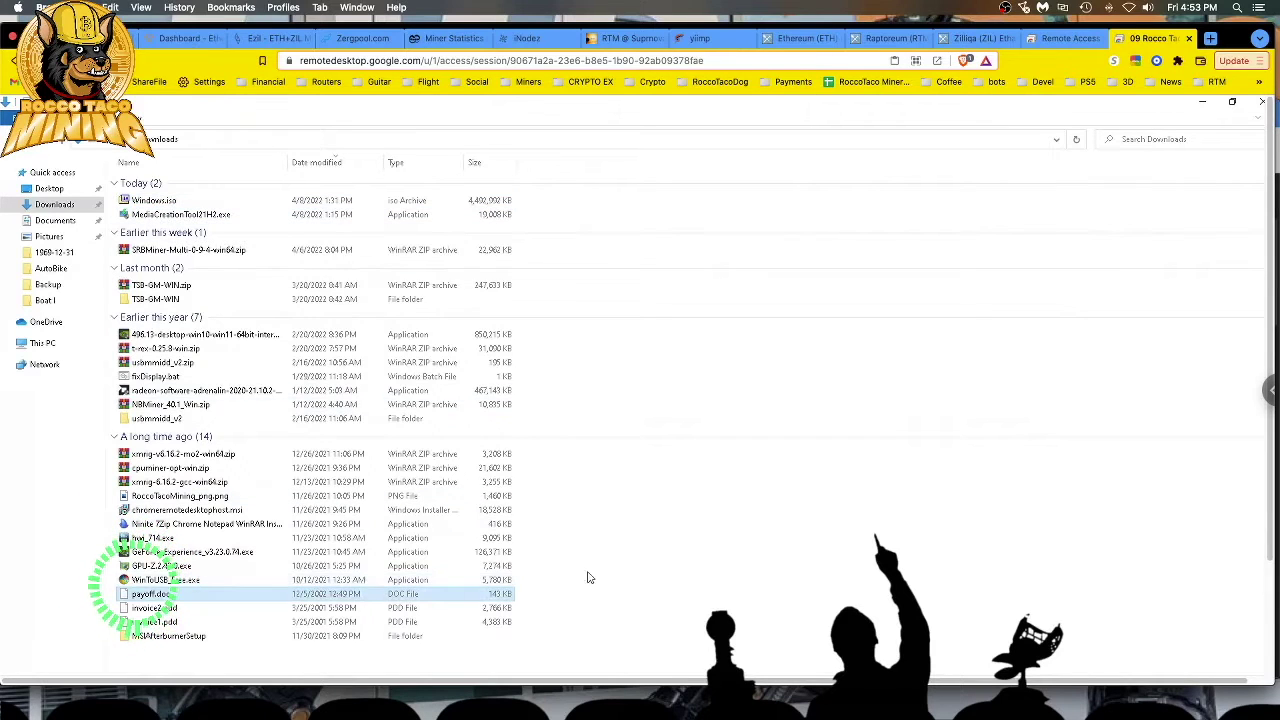
{"action": "left_click", "coordinate": [205, 581]}
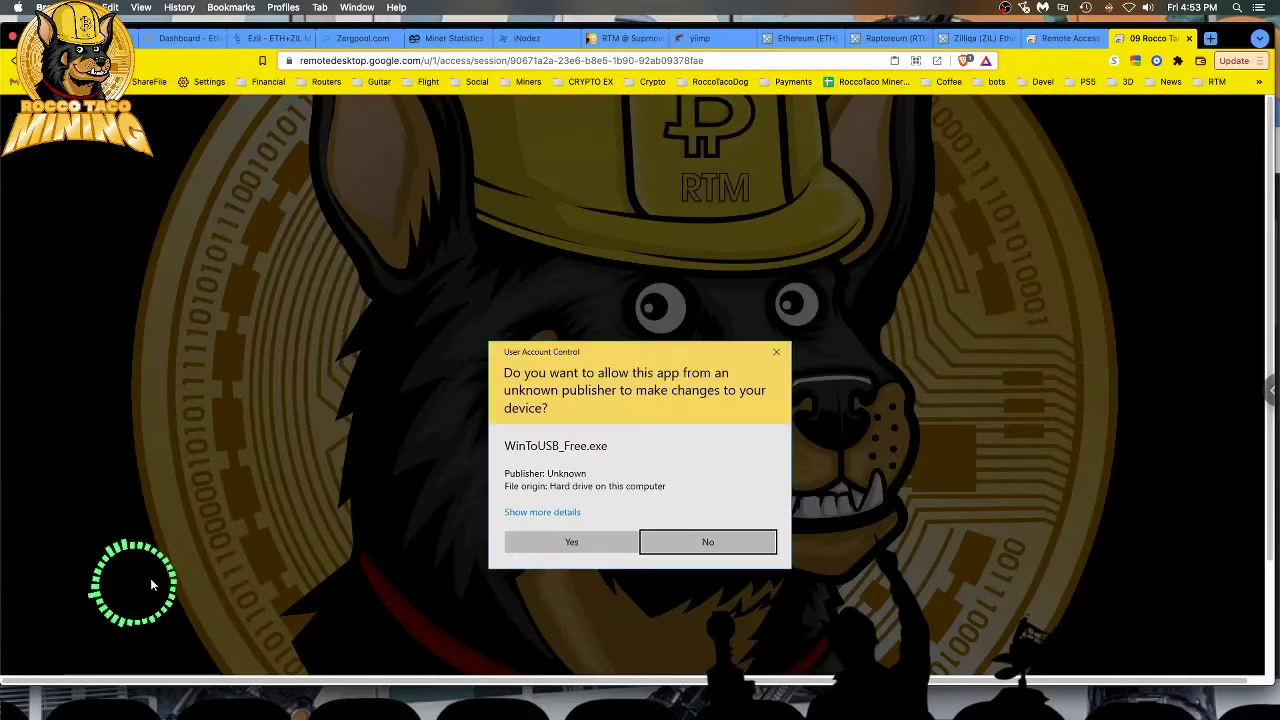
{"action": "left_click", "coordinate": [586, 541]}
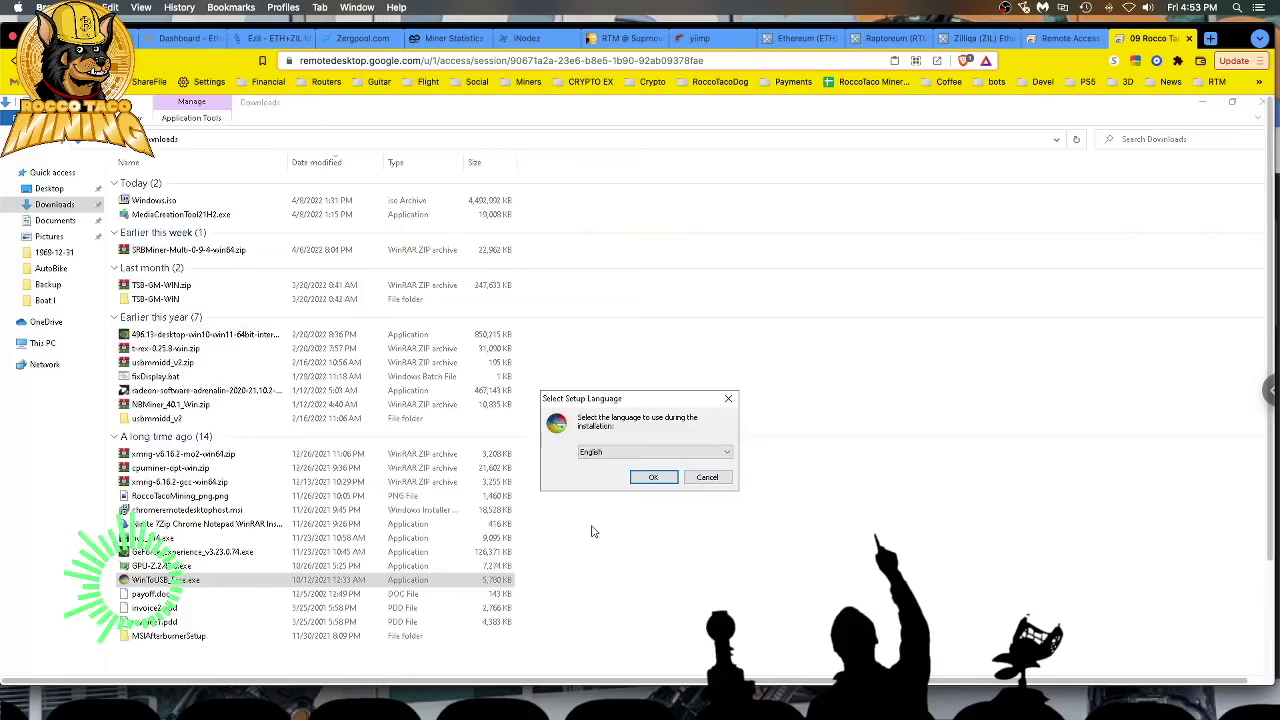
{"action": "left_click", "coordinate": [653, 477]}
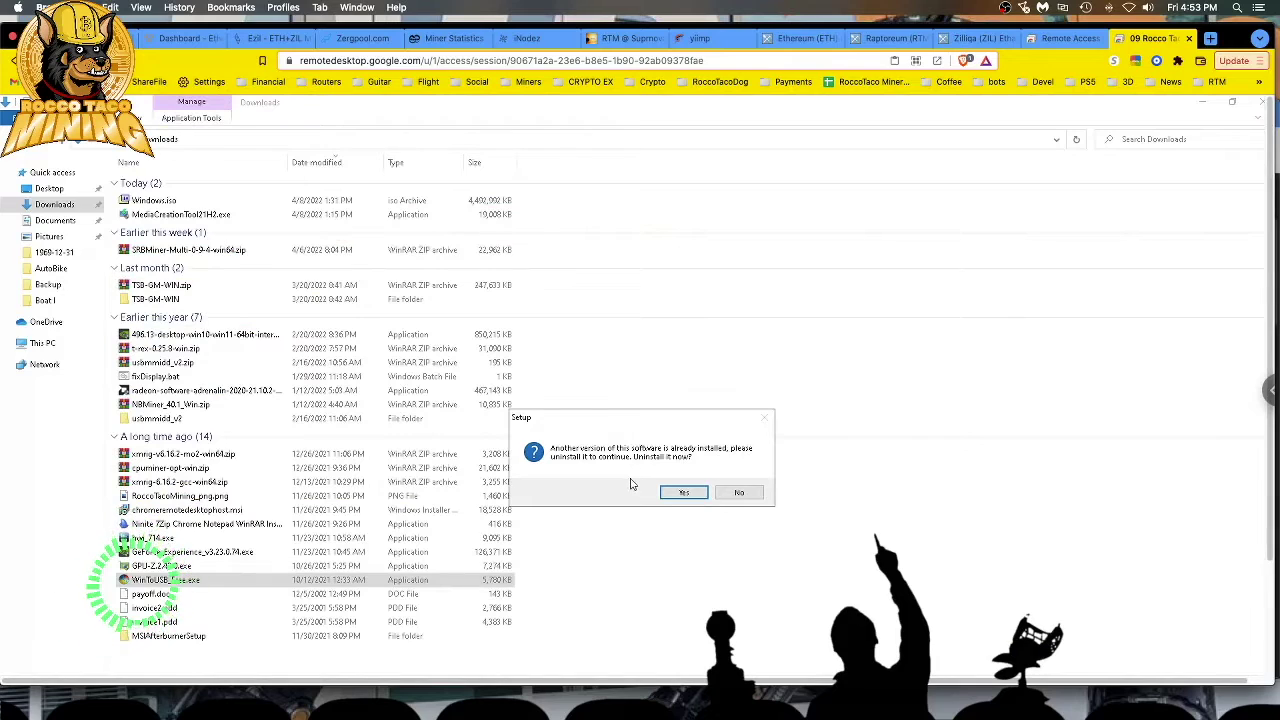
{"action": "left_click", "coordinate": [737, 494]}
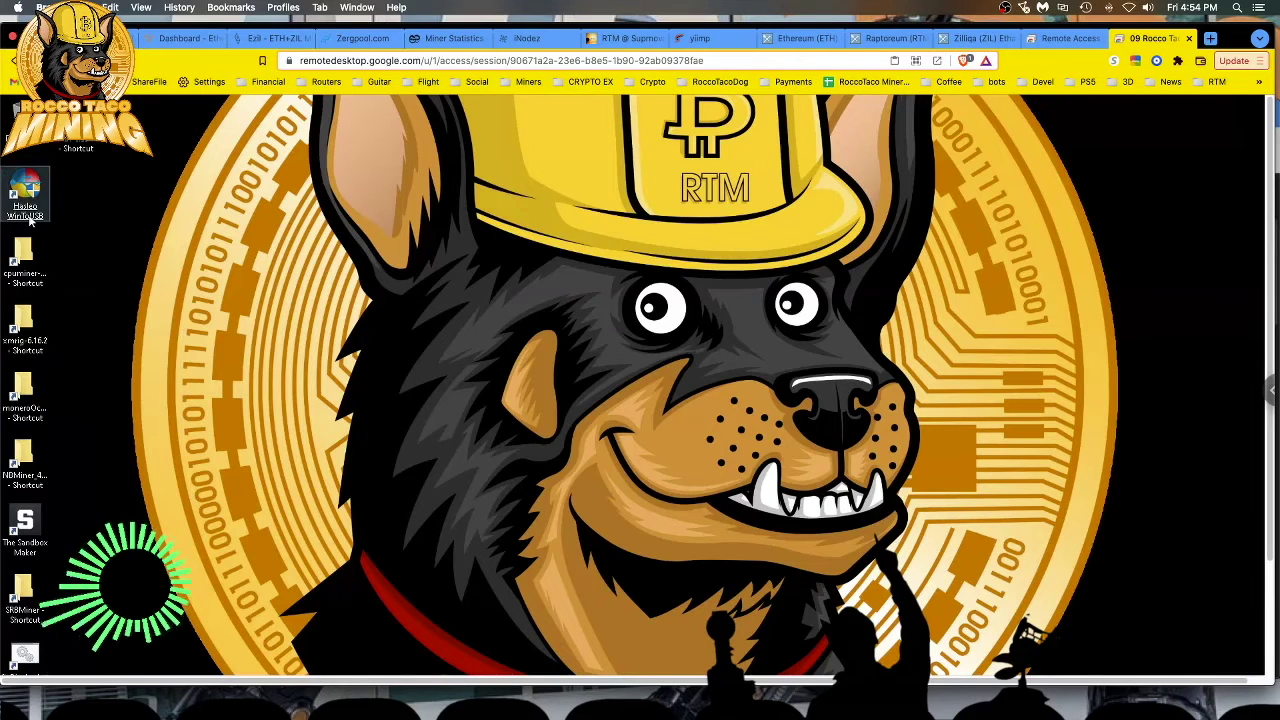
Launch Hasleo WinToUSB from the desktop with permission to make changes, and load Windows.iso from Downloads as the image file.
{"action": "left_click", "coordinate": [27, 200]}
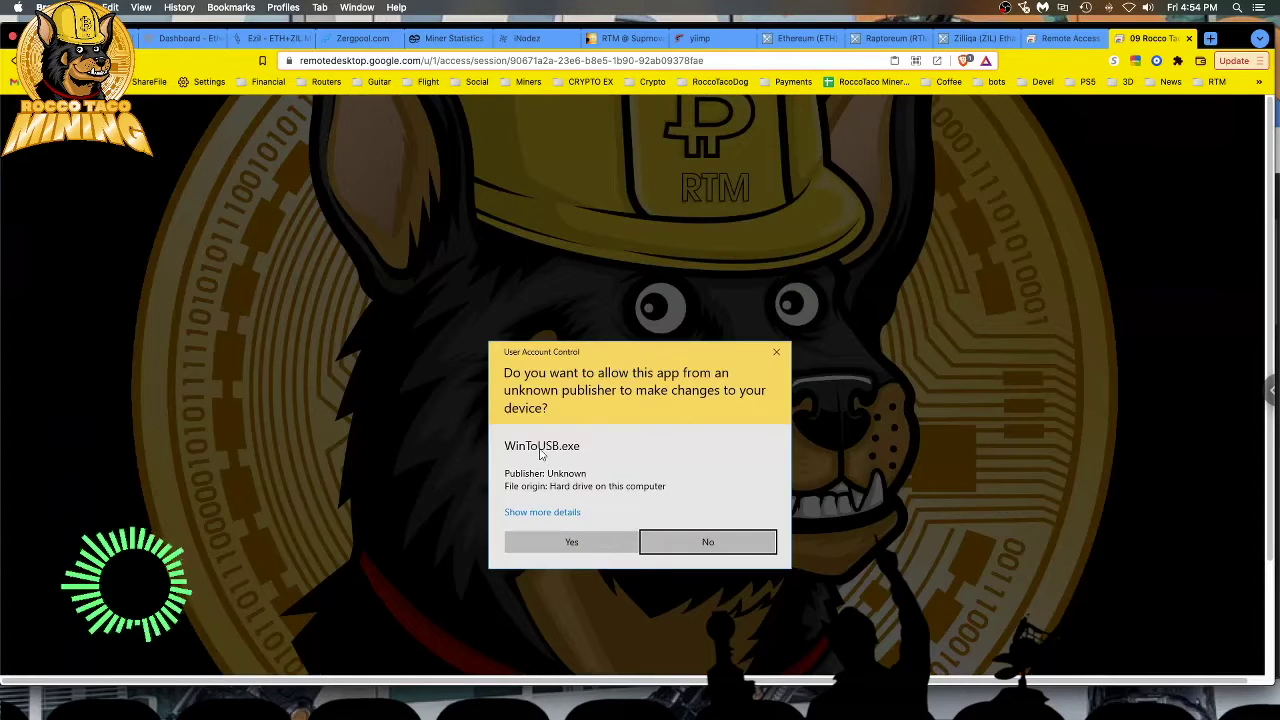
{"action": "left_click", "coordinate": [566, 553]}
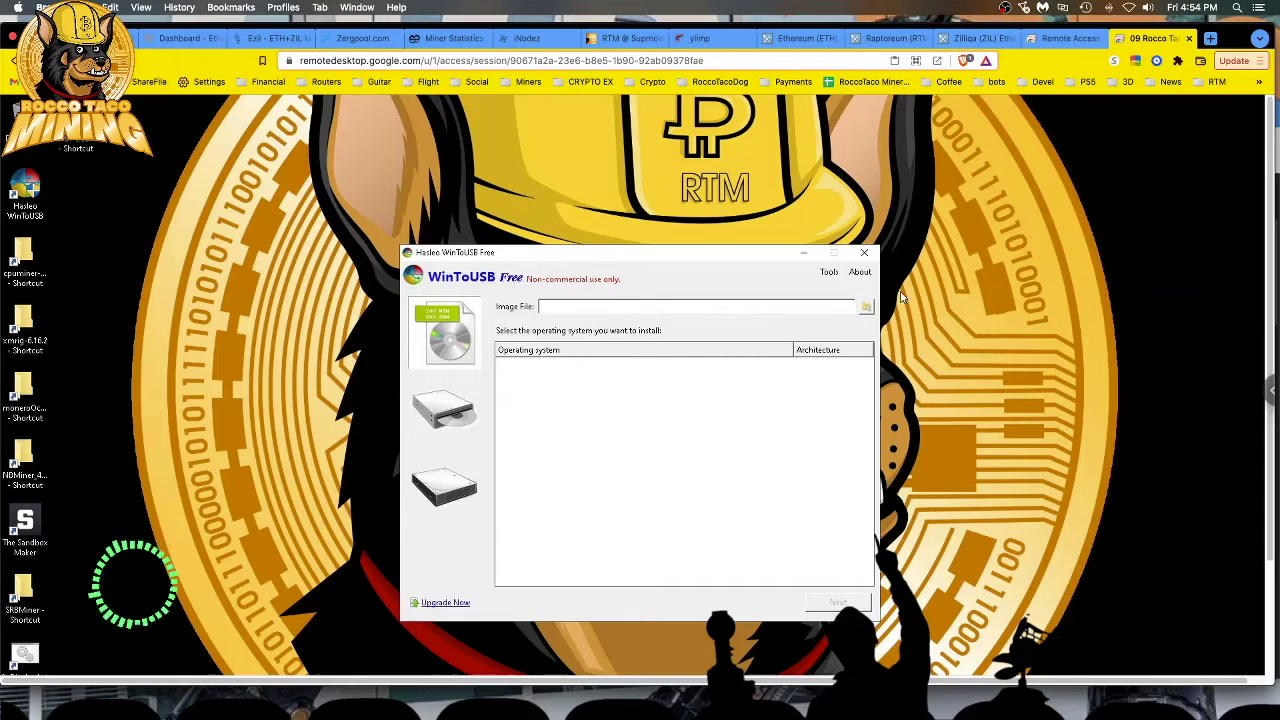
{"action": "left_click", "coordinate": [866, 309]}
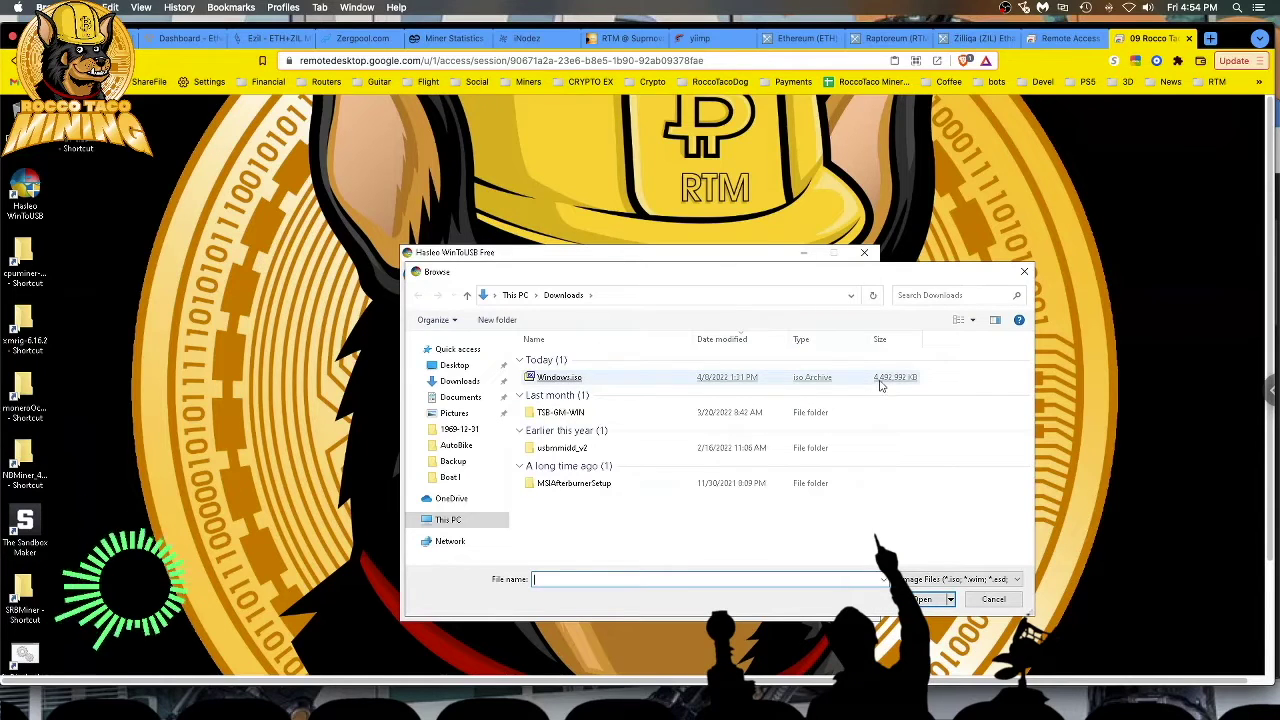
{"action": "double_click", "coordinate": [560, 378]}
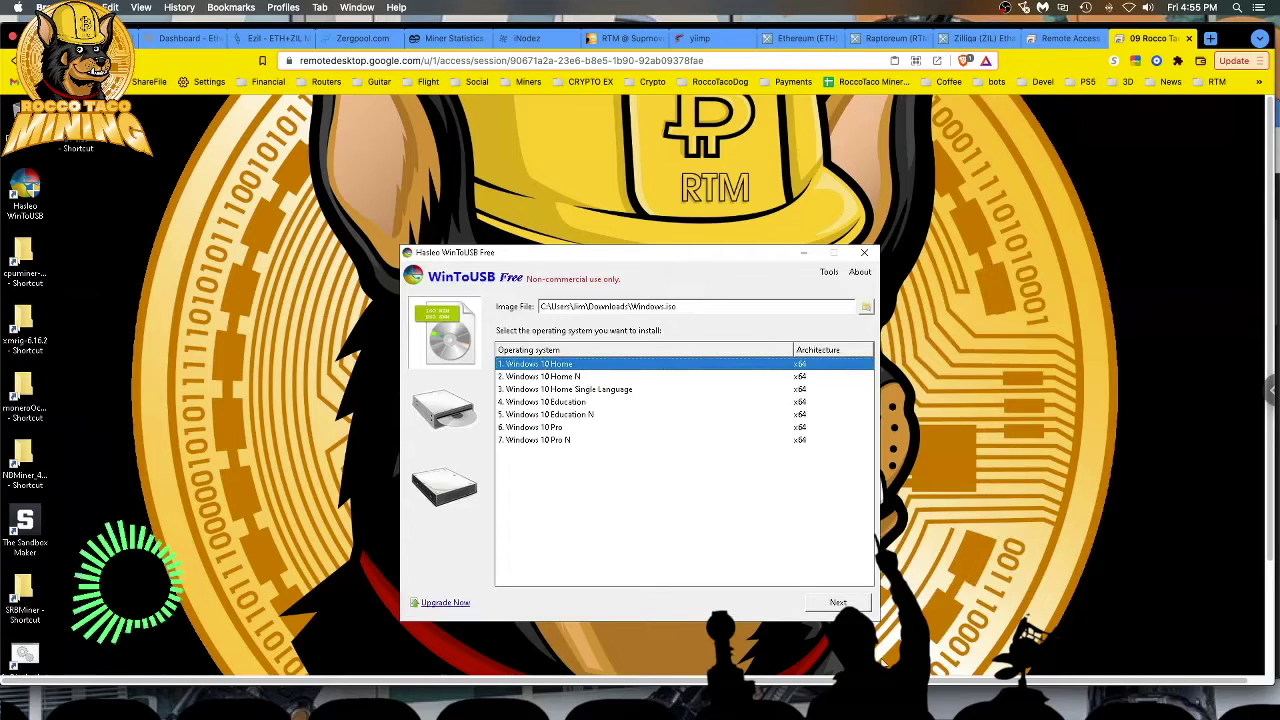
Accept Windows 10 Home as the operating system to install and check the available destination disks.
{"action": "left_click", "coordinate": [838, 601]}
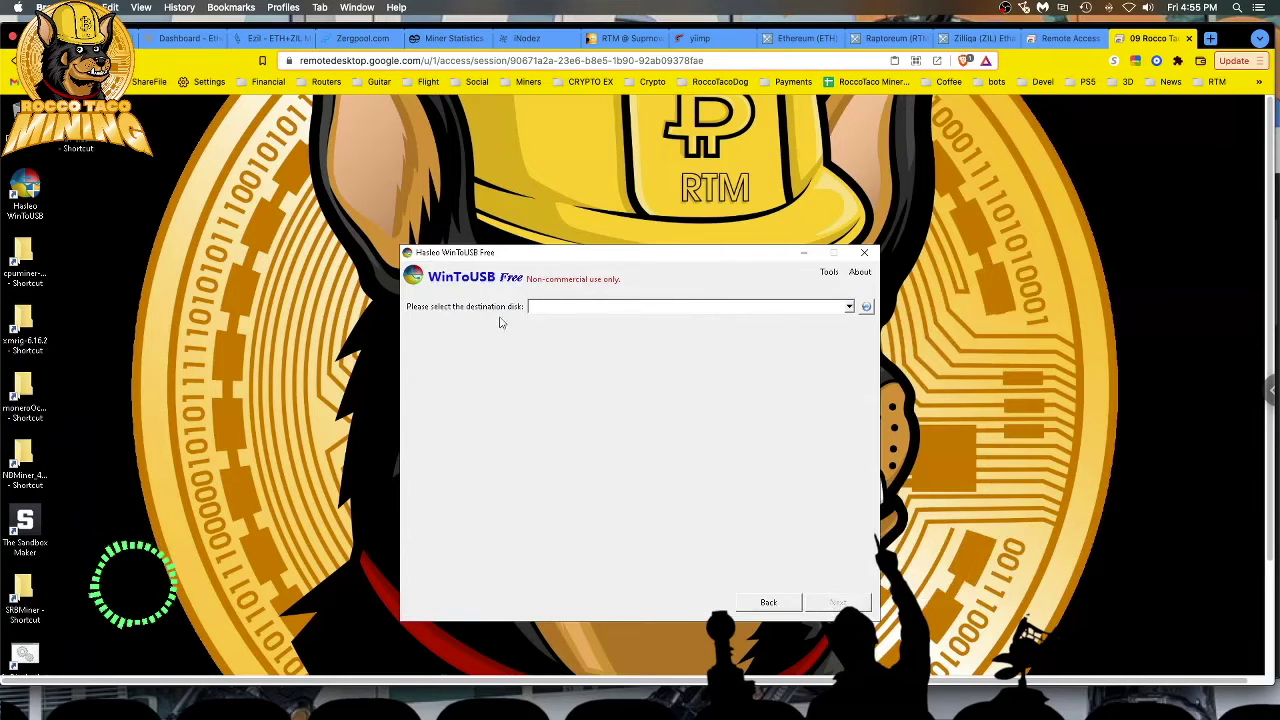
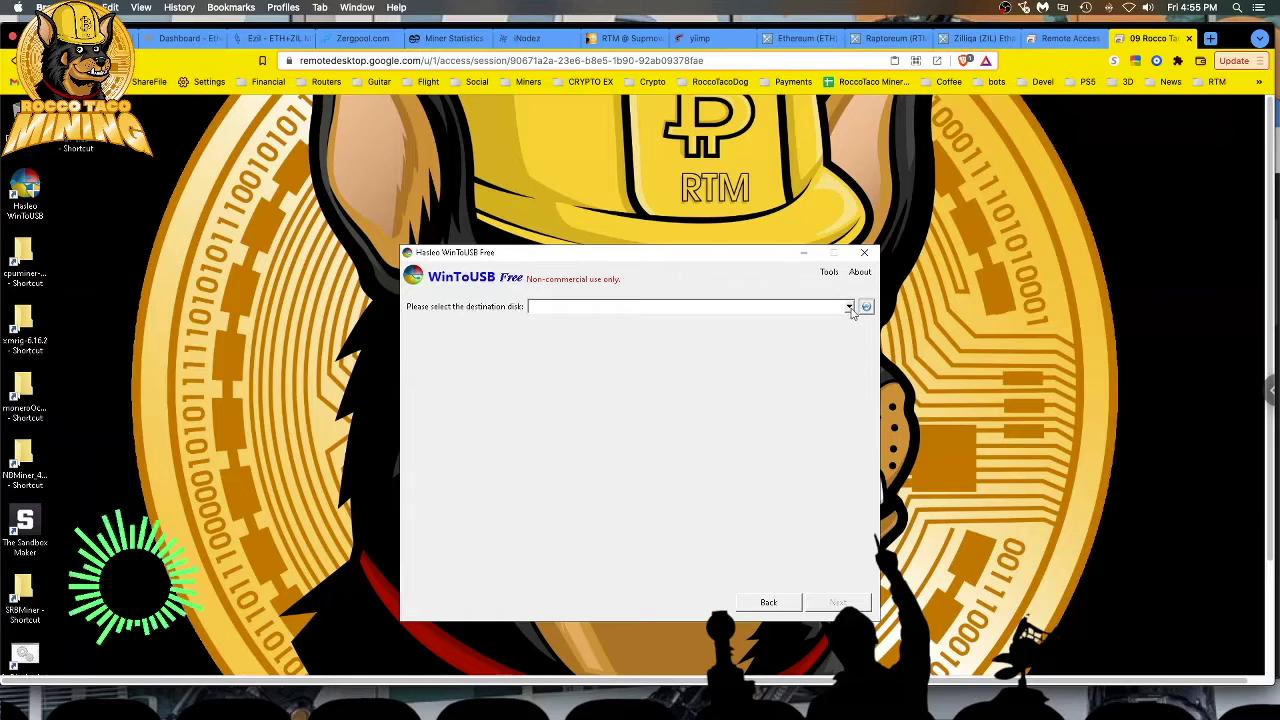
{"action": "left_click", "coordinate": [659, 394]}
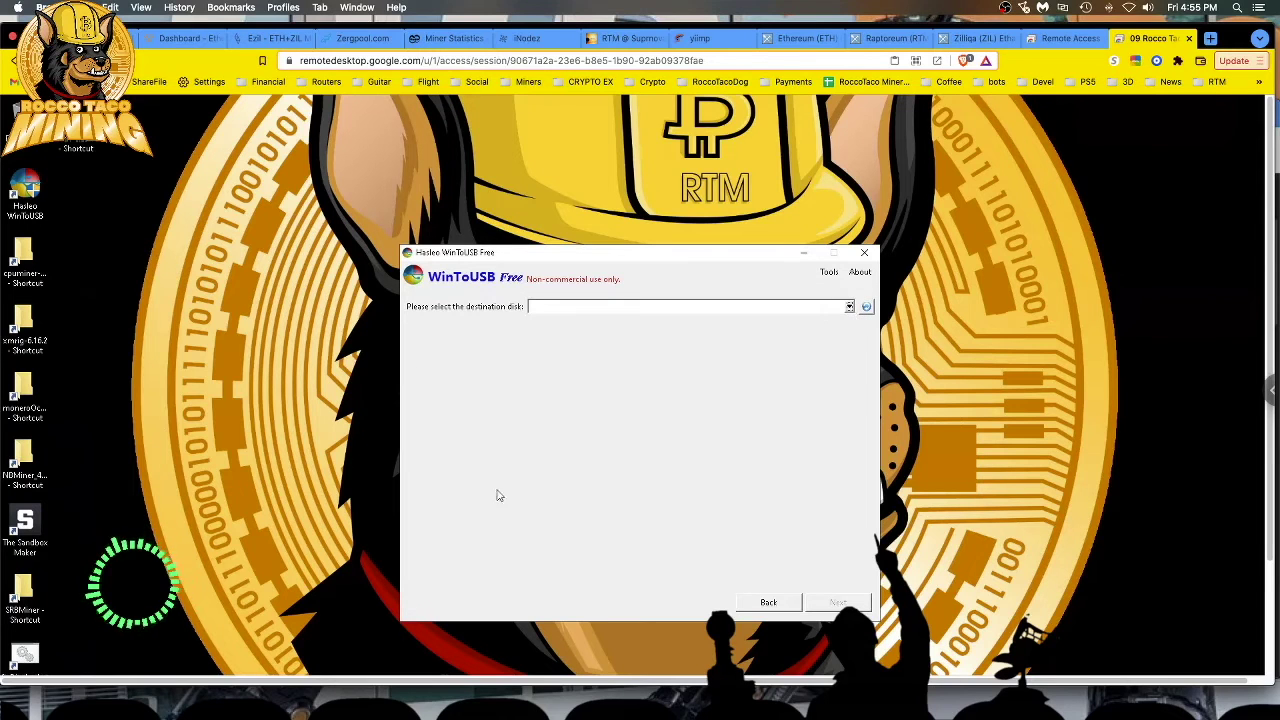
Scale the remote desktop to fit the window and open Disk Management on the remote PC.
{"action": "left_click", "coordinate": [1267, 390]}
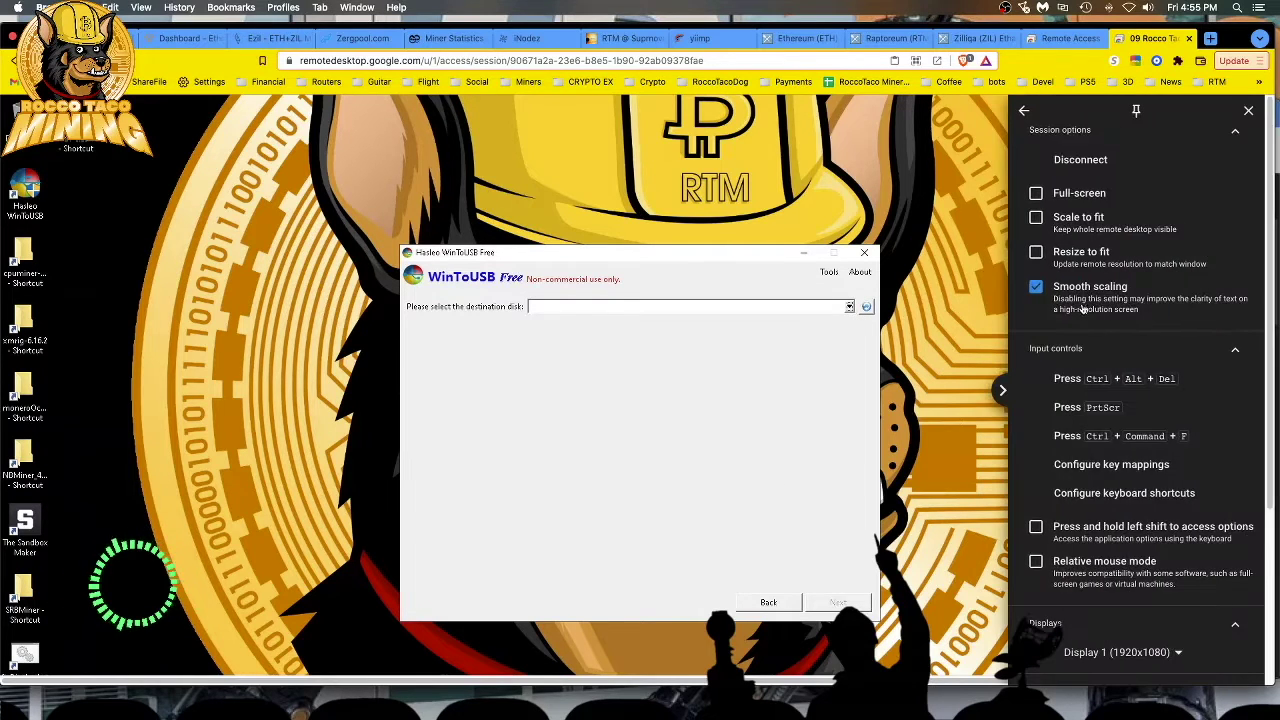
{"action": "left_click", "coordinate": [1060, 220]}
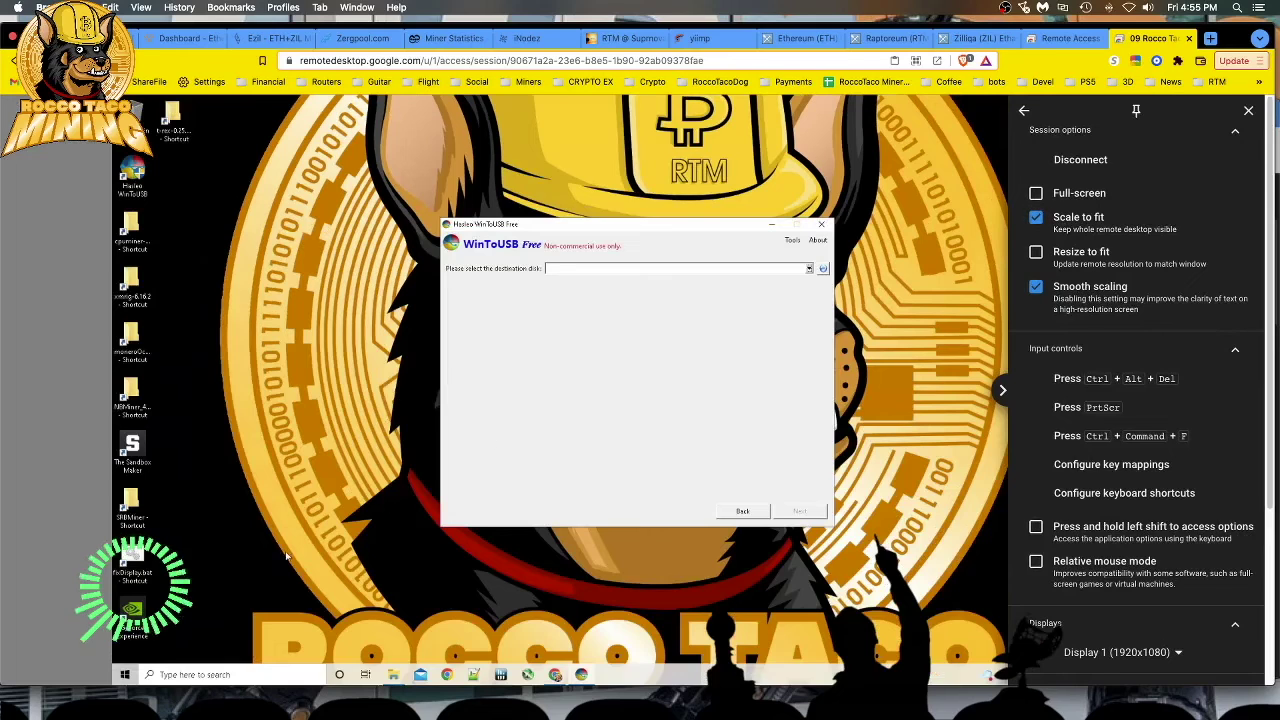
{"action": "left_click", "coordinate": [205, 675]}
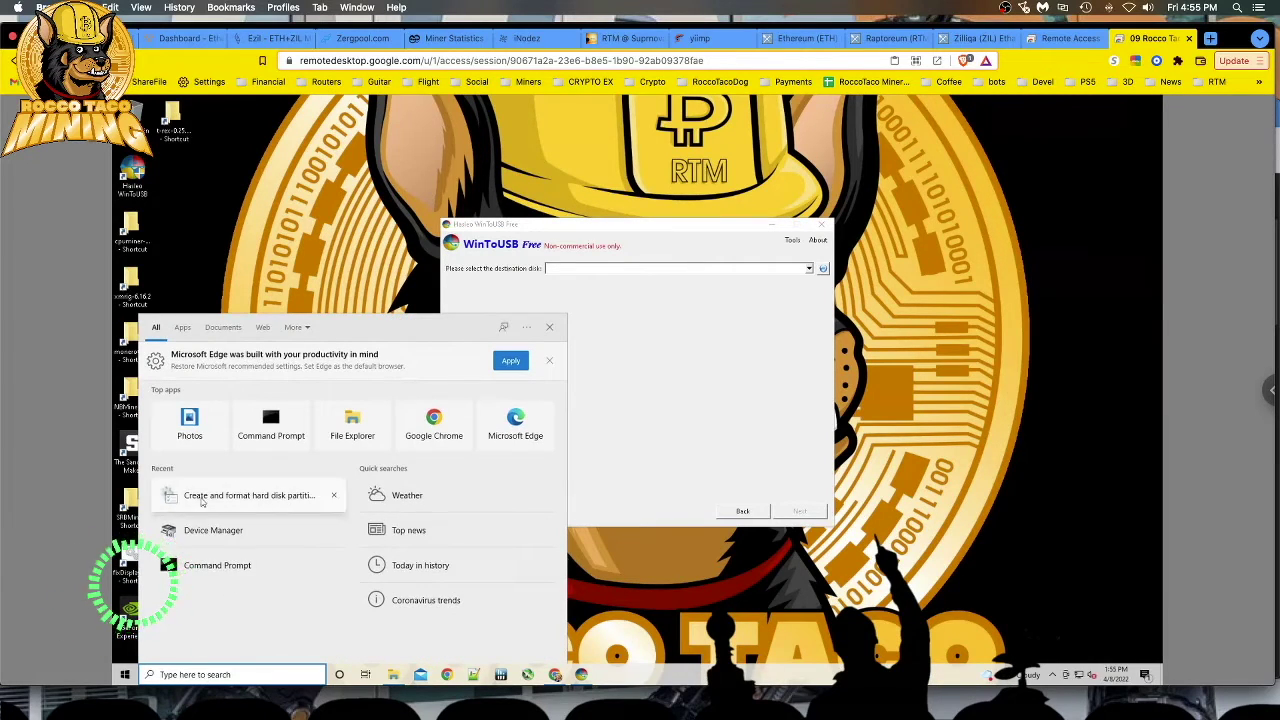
{"action": "left_click", "coordinate": [252, 500]}
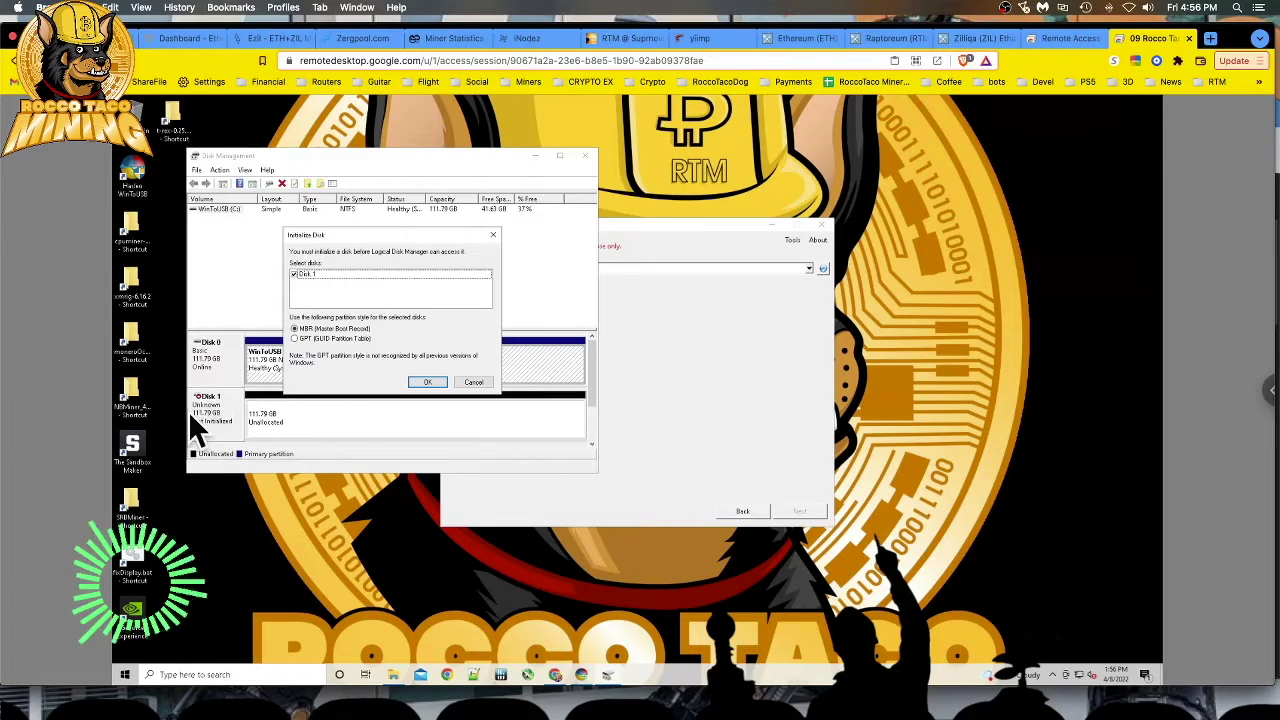
Turn off Scale to fit for the remote session and initialize Disk 1 with the MBR (Master Boot Record) partition style.
{"action": "left_click", "coordinate": [1270, 390]}
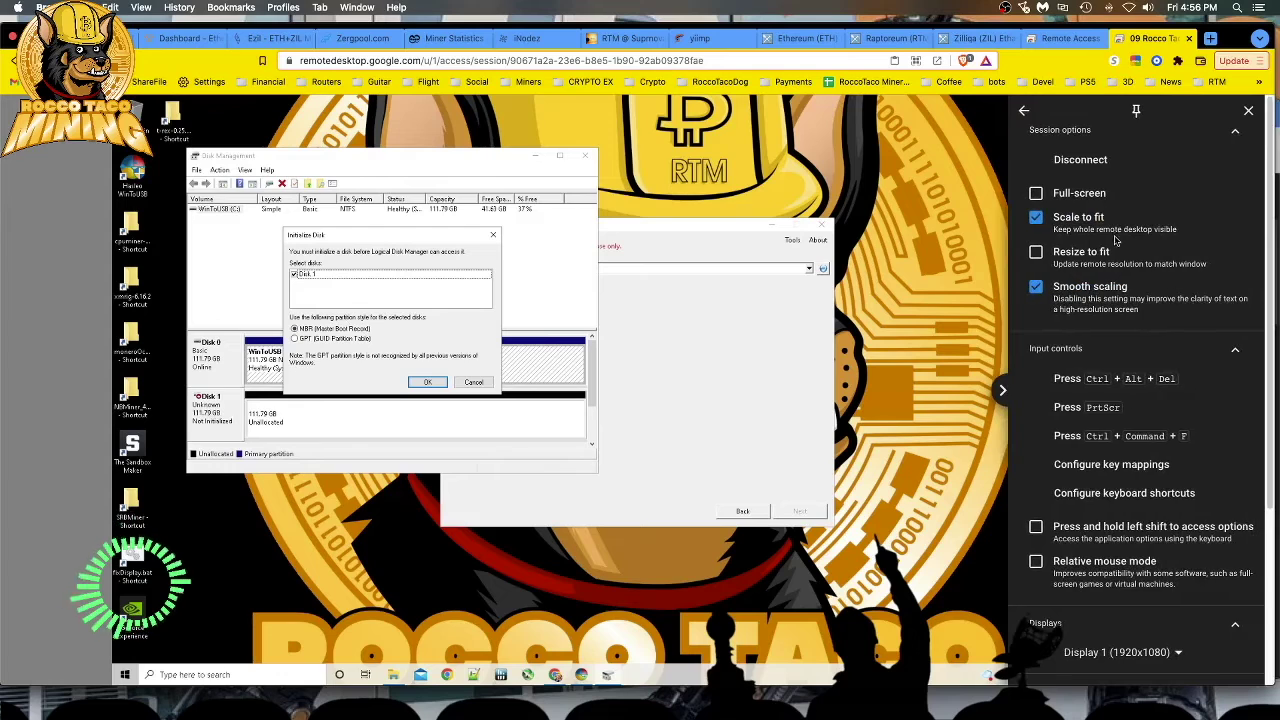
{"action": "left_click", "coordinate": [1036, 217]}
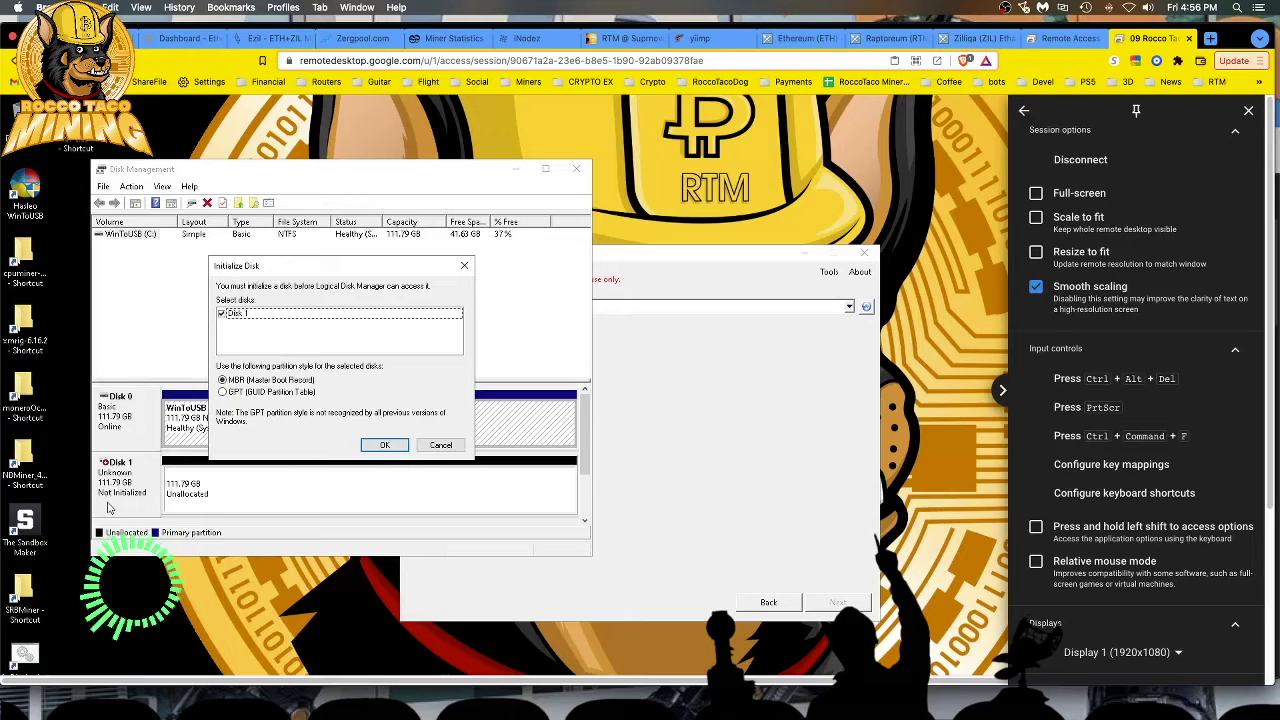
{"action": "left_click", "coordinate": [384, 447]}
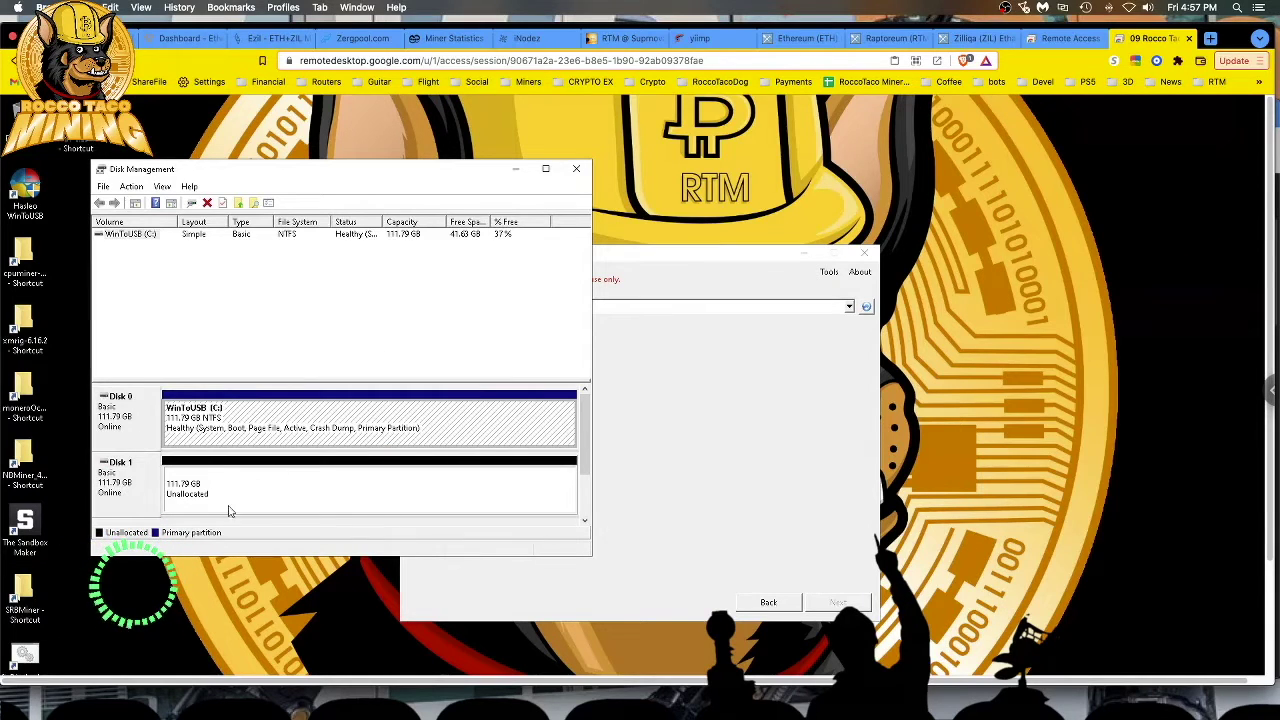
Return to WinToUSB and select Disk 1: ASMT 2115 as the destination disk.
{"action": "left_click", "coordinate": [778, 358]}
{"action": "left_click", "coordinate": [849, 307]}
{"action": "left_click", "coordinate": [812, 356]}
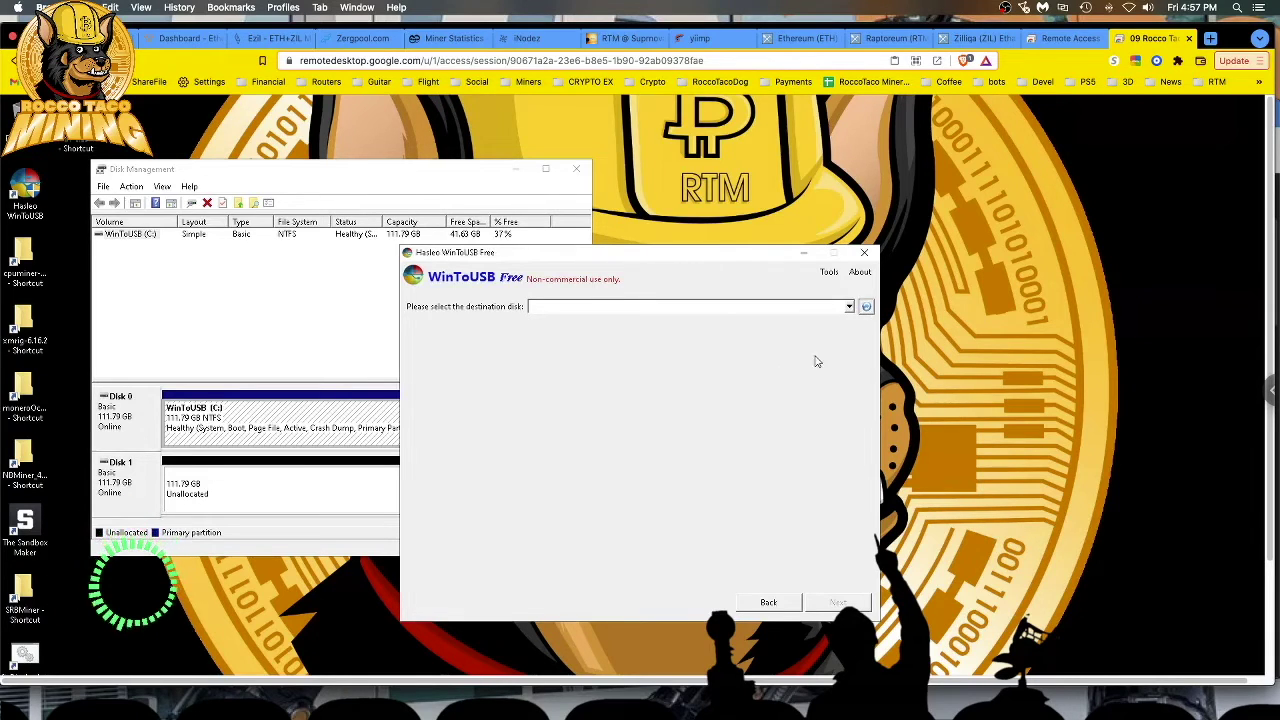
{"action": "left_click", "coordinate": [850, 308]}
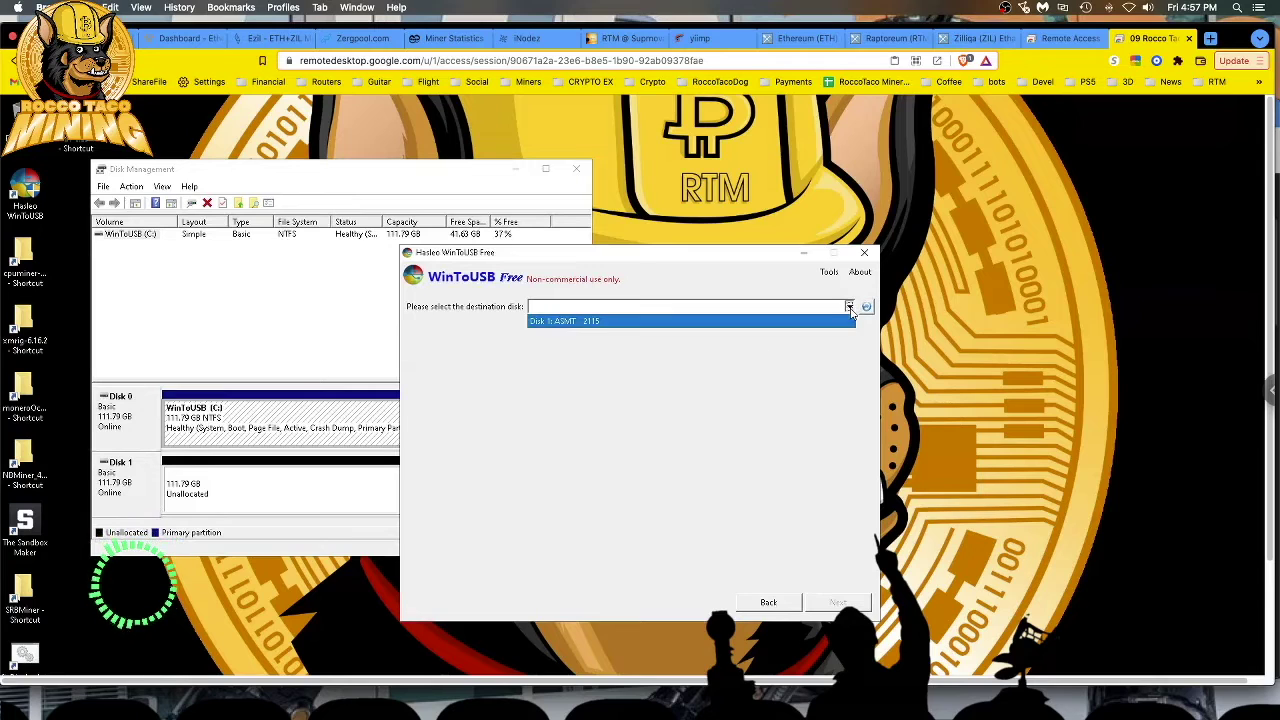
{"action": "left_click", "coordinate": [576, 321]}
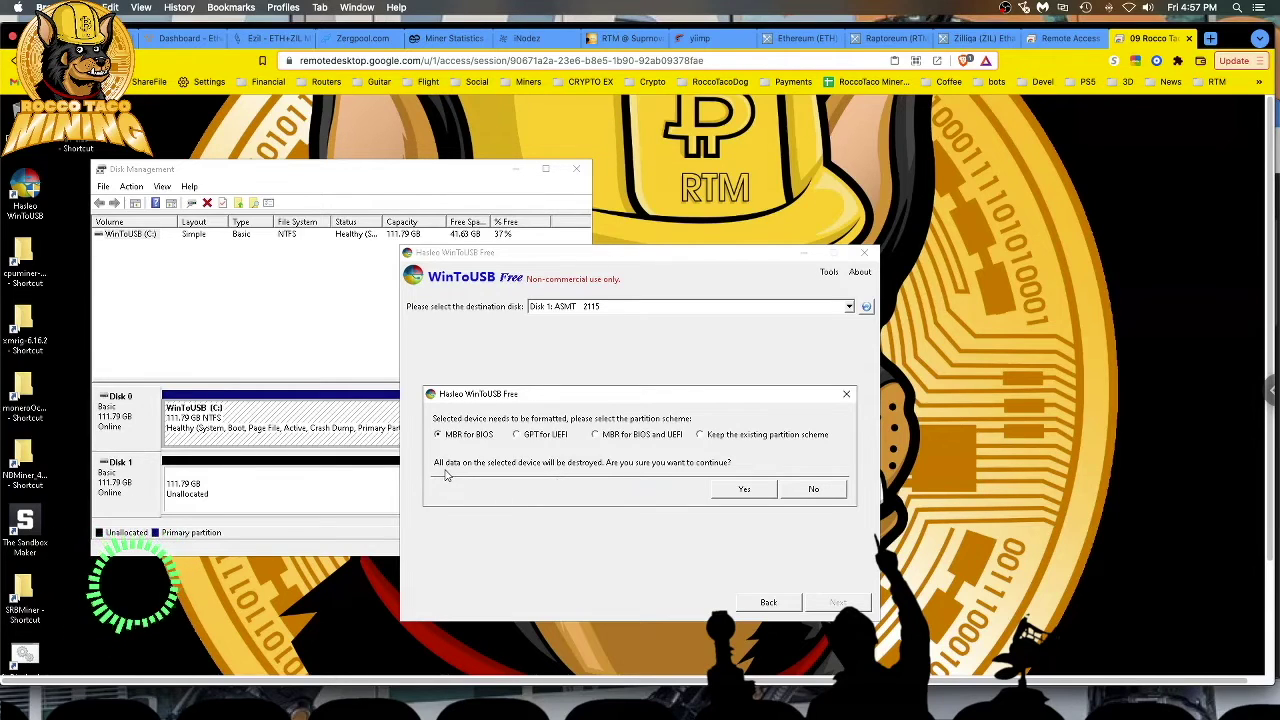
Format the destination disk with the GPT for UEFI scheme and start the Windows installation in Legacy mode.
{"action": "left_click", "coordinate": [516, 435]}
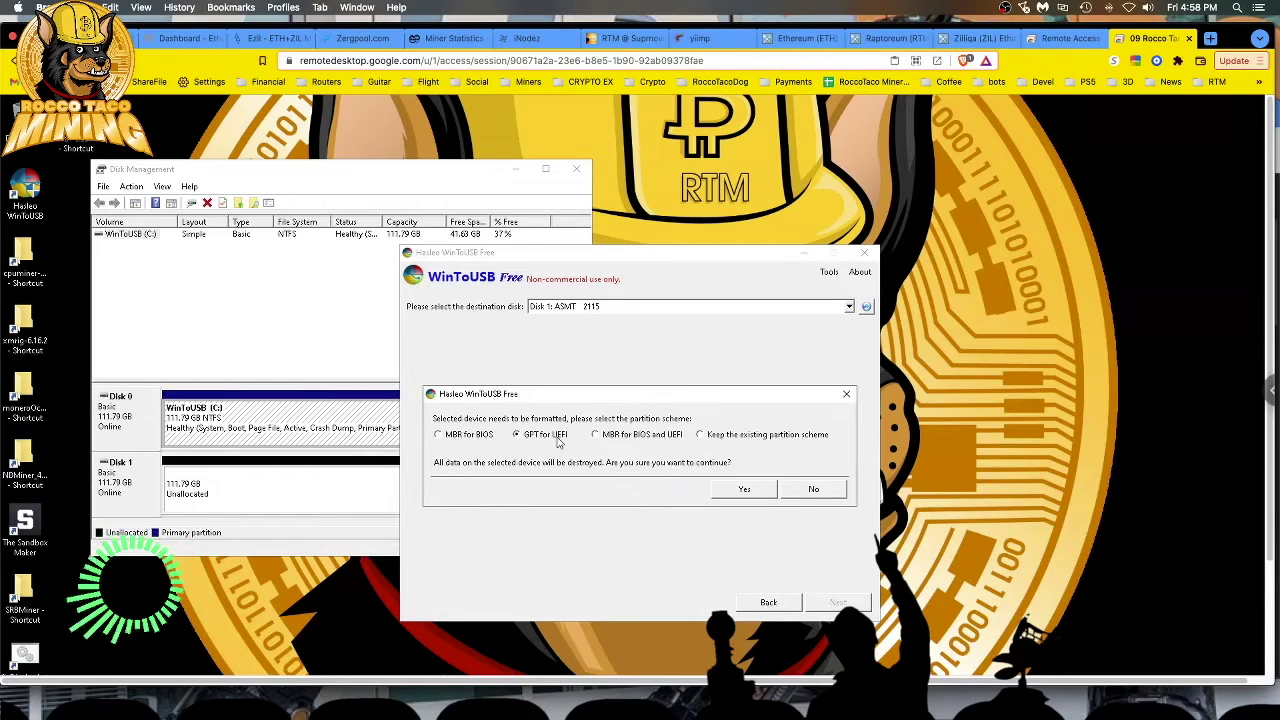
{"action": "left_click", "coordinate": [745, 491]}
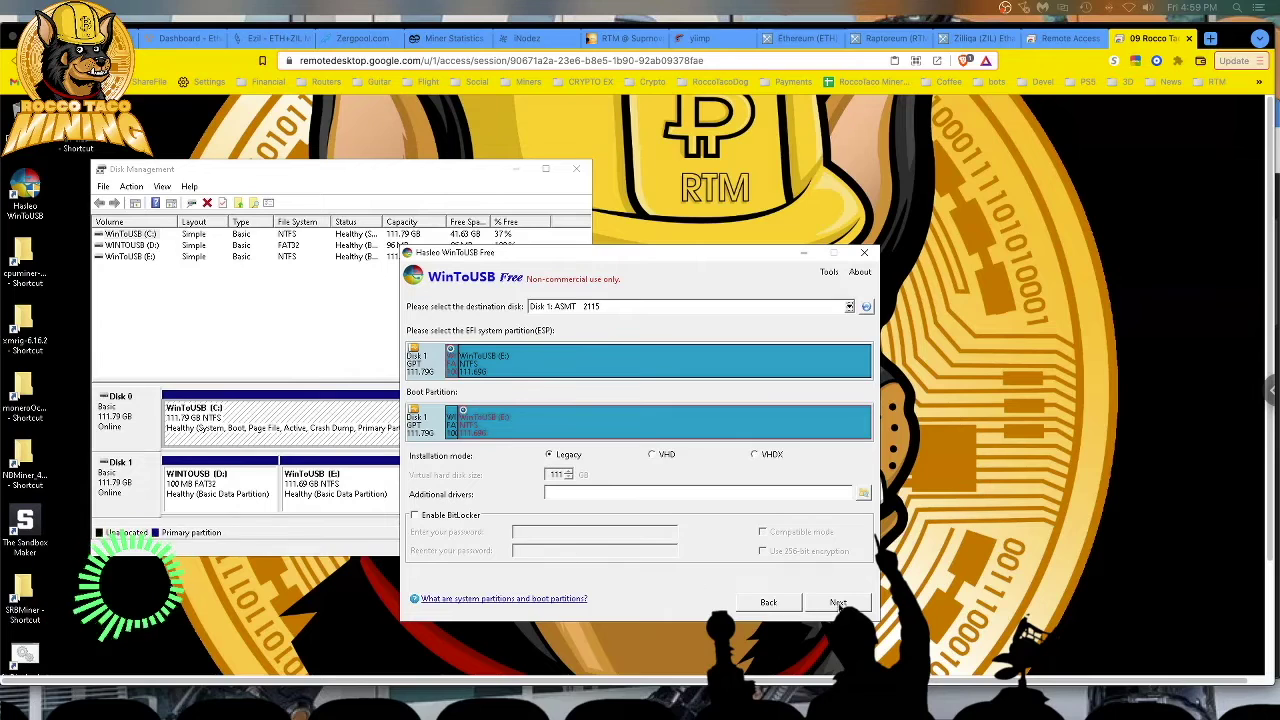
{"action": "left_click", "coordinate": [838, 602]}
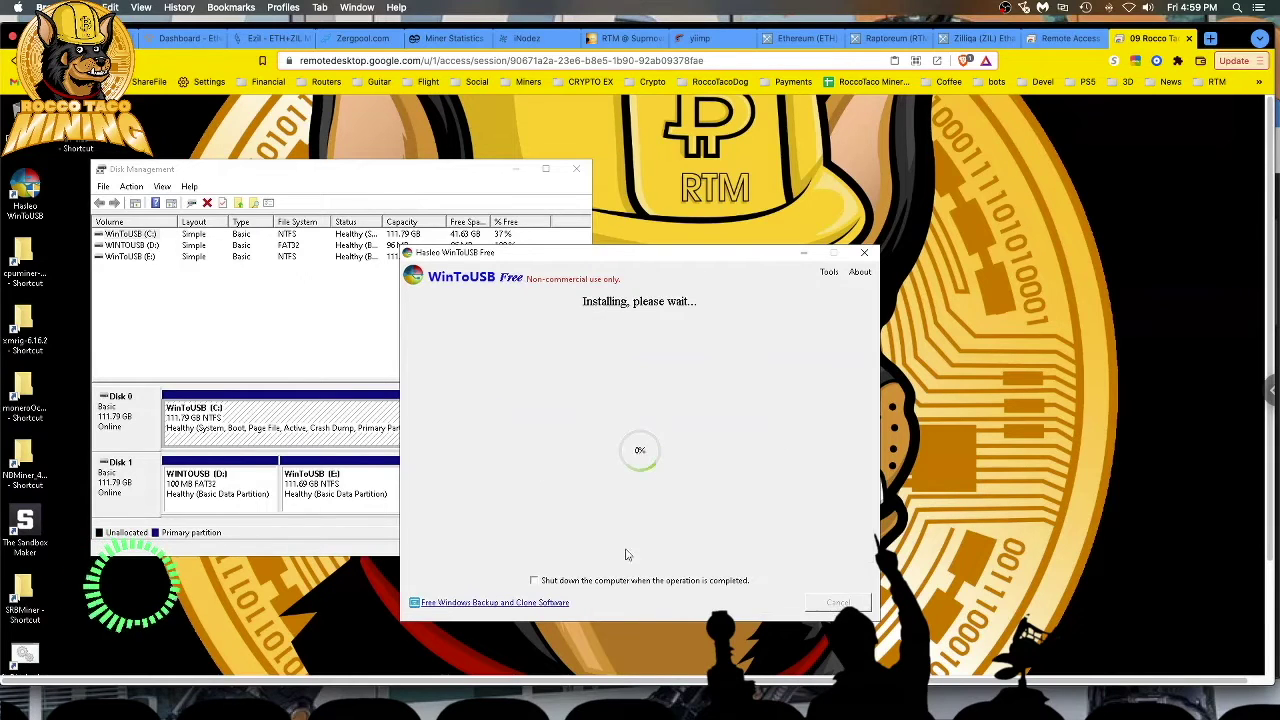